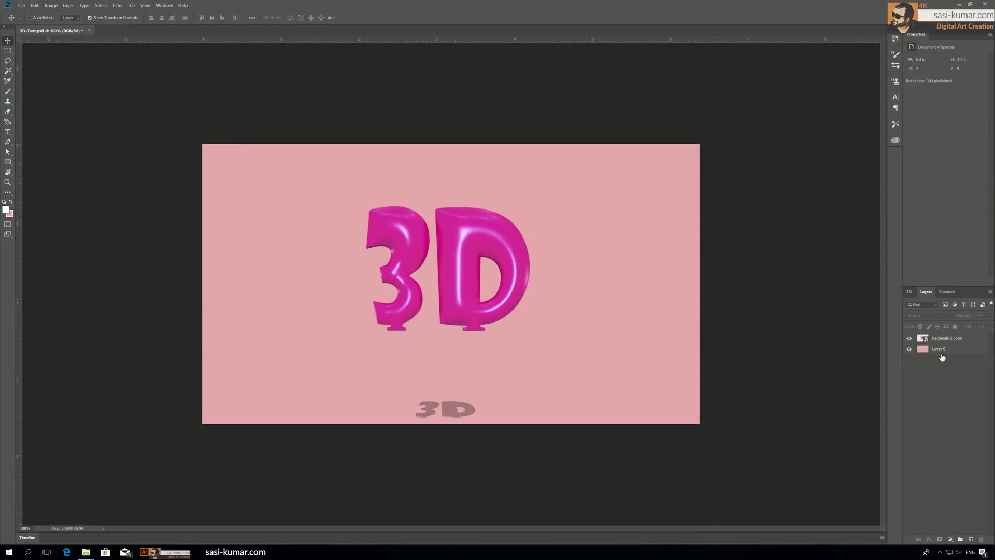
- Select the Rectangle 2 copy layer and nudge the finished balloon artwork up and slightly right
click(967, 339)
mouse_move(472, 317)
mouse_down()
mouse_move(464, 293)
mouse_move(475, 306)
mouse_move(463, 306)
mouse_up()
drag(468, 350, 460, 303)
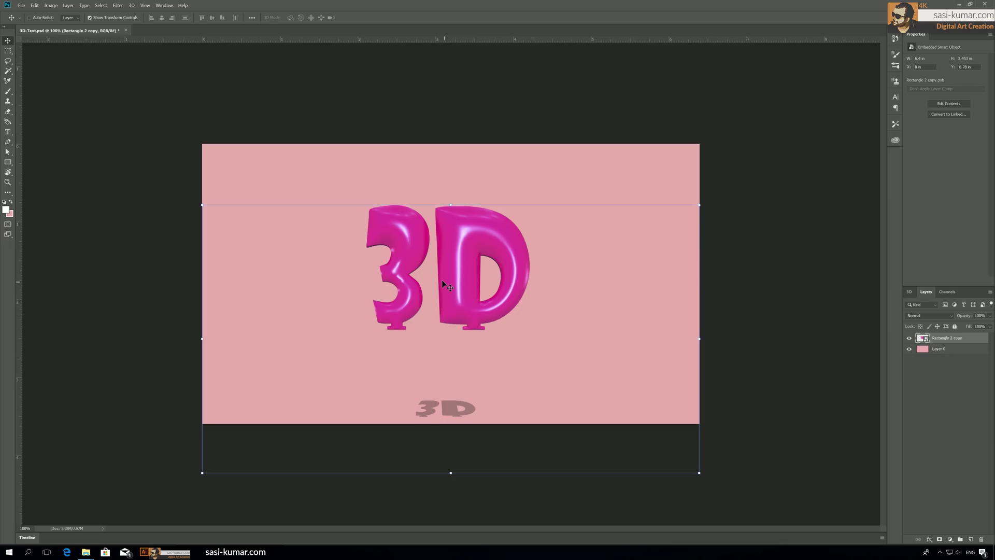
drag(442, 279, 447, 282)
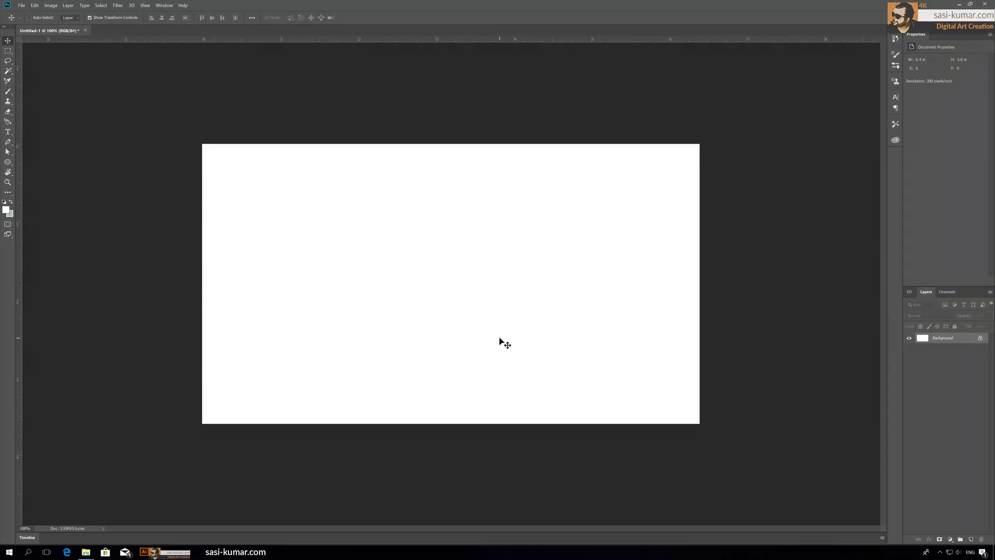
- Add a Showcard Gothic text layer reading 3D near the centre of the canvas
click(8, 131)
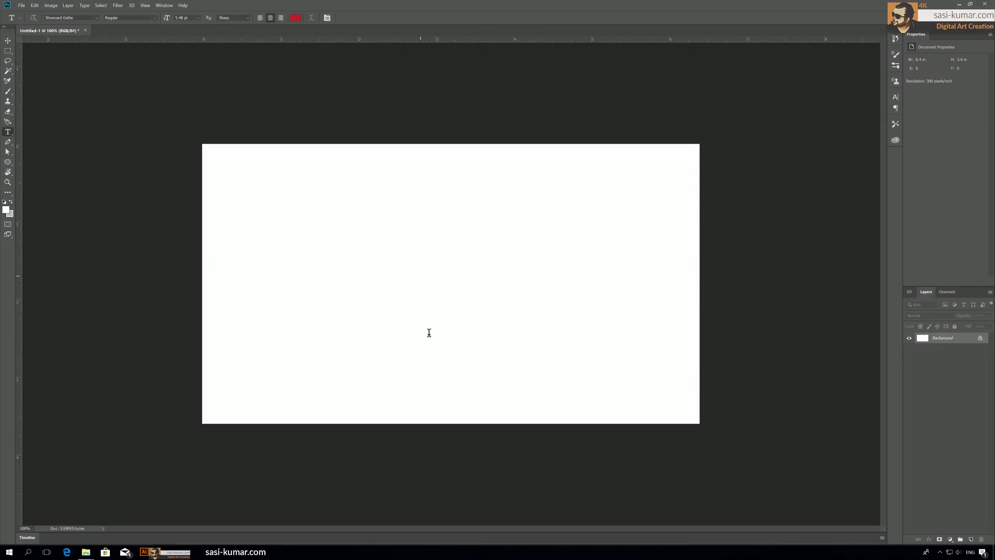
click(420, 275)
text(3D)
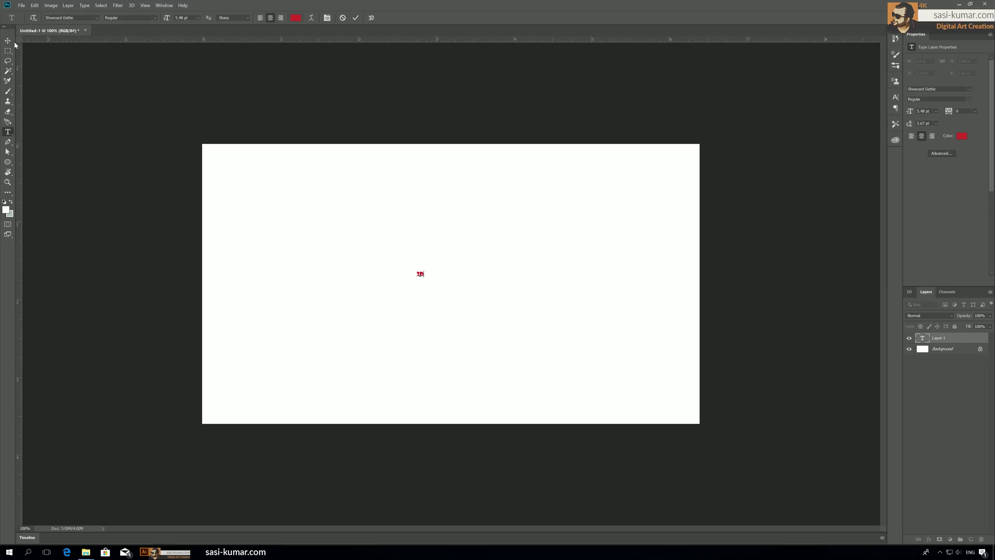
click(8, 40)
- Scale the 3D text up substantially and move it higher on the canvas
drag(424, 279, 529, 394)
drag(480, 303, 469, 285)
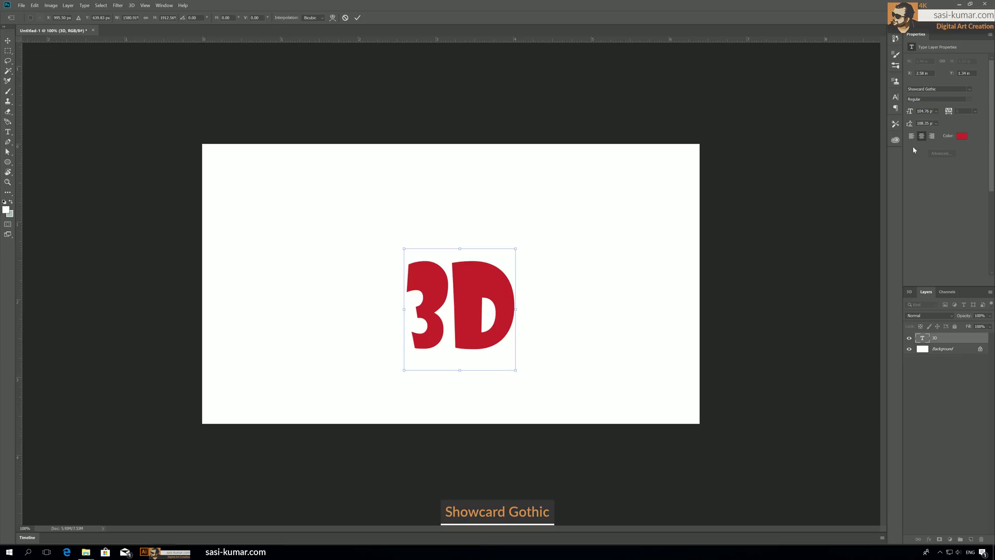
drag(473, 286, 472, 264)
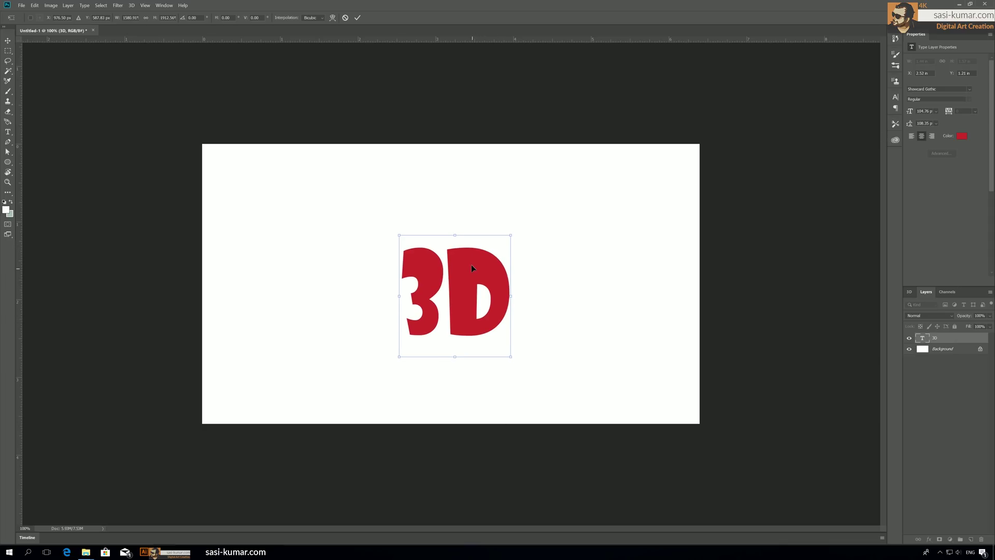
click(7, 40)
drag(489, 278, 478, 261)
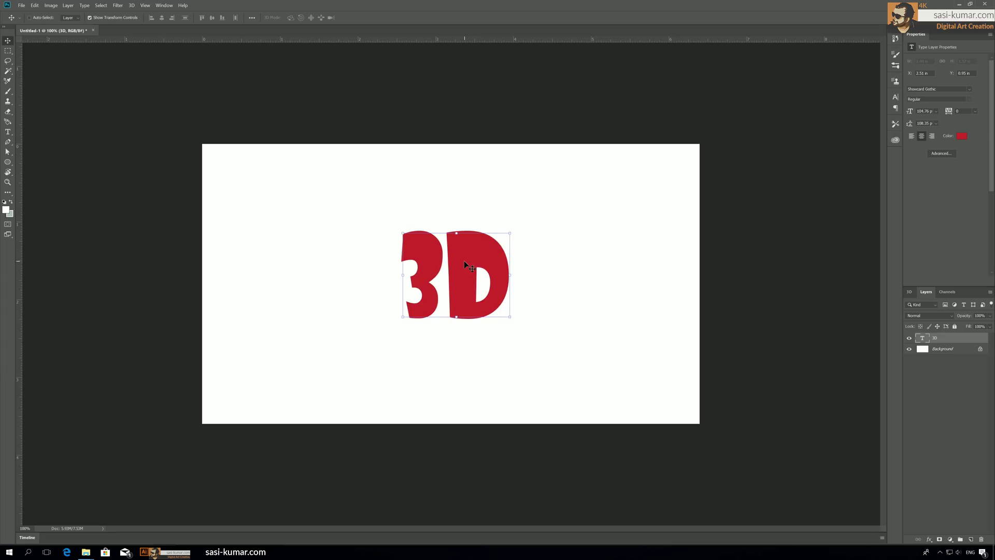
drag(512, 316, 523, 353)
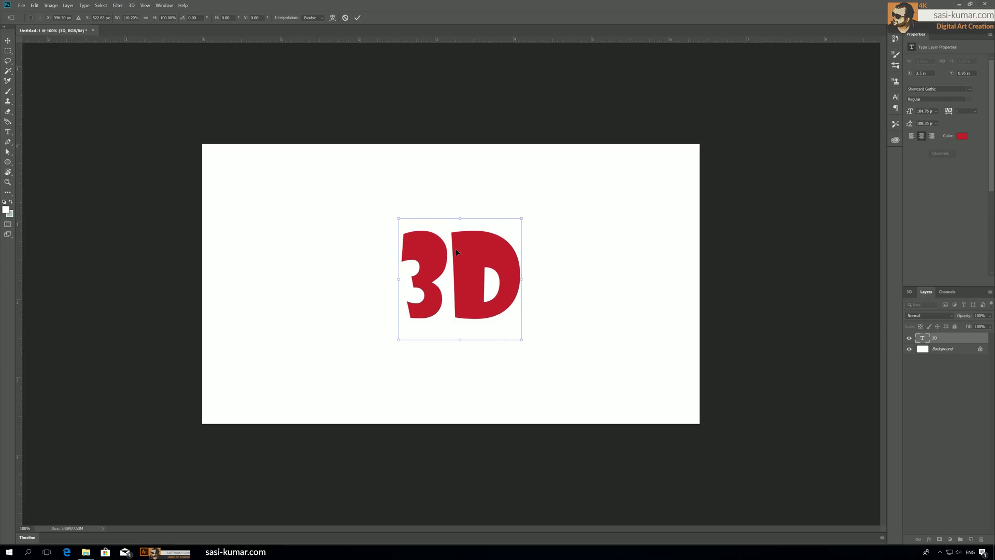
drag(455, 252, 434, 234)
drag(505, 335, 527, 368)
- Refine the 3D text to about 2.1 in wide, stretch it wider, and centre it
drag(464, 250, 461, 244)
drag(531, 196, 521, 209)
drag(479, 249, 477, 238)
drag(519, 343, 537, 365)
drag(478, 273, 471, 268)
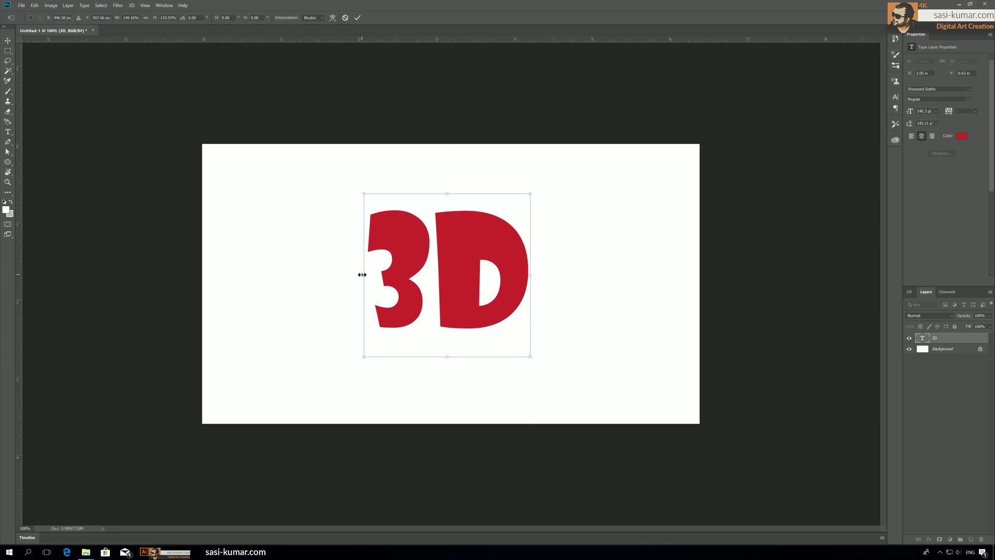
drag(363, 274, 358, 273)
drag(486, 257, 486, 235)
key(Return)
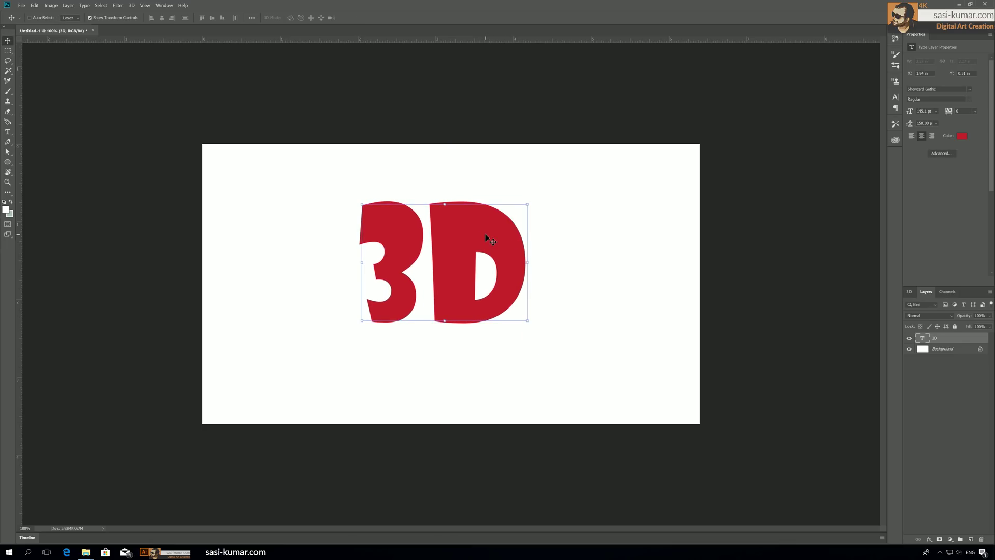
drag(446, 232, 450, 229)
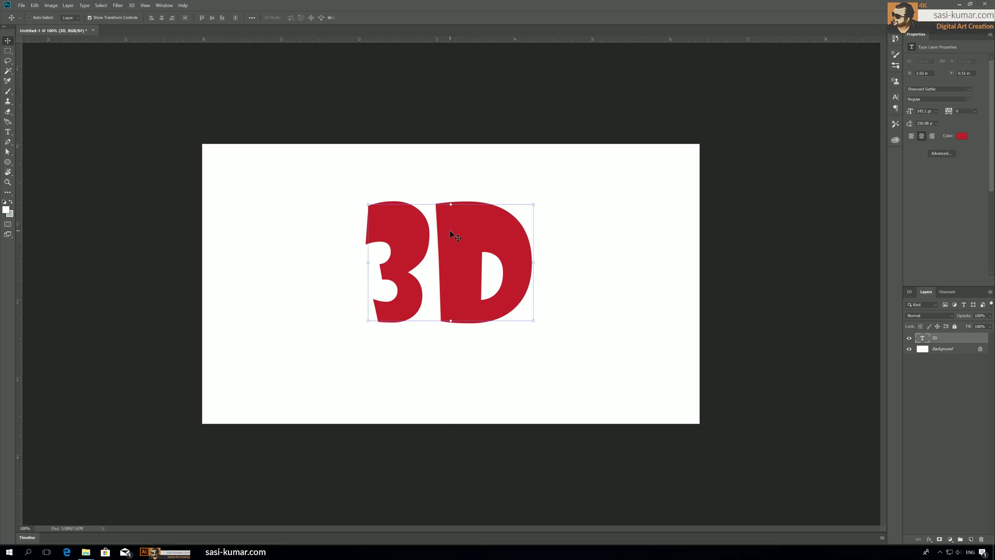
- Rasterize the 3D type layer and zoom in on the bottom of the D
right_click(956, 336)
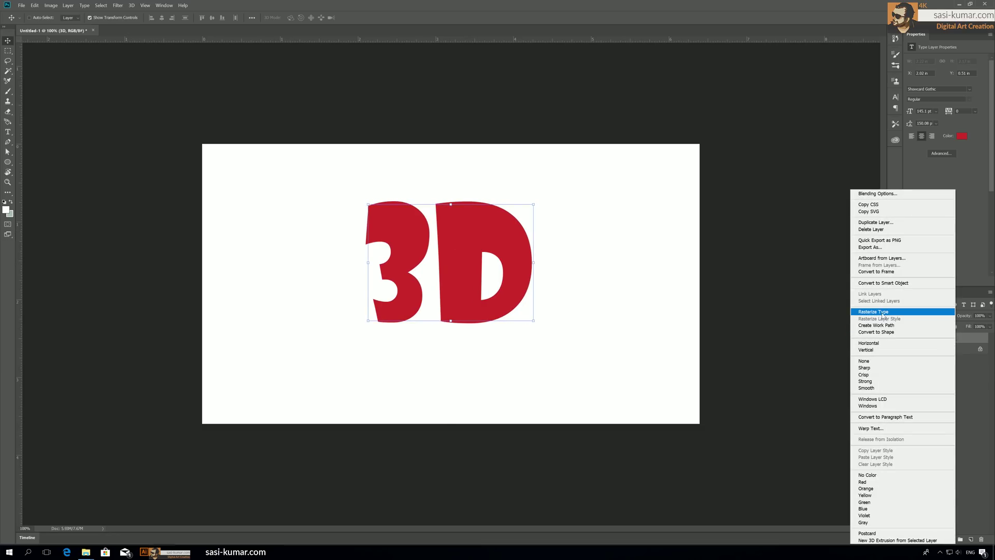
click(922, 311)
drag(487, 244, 484, 244)
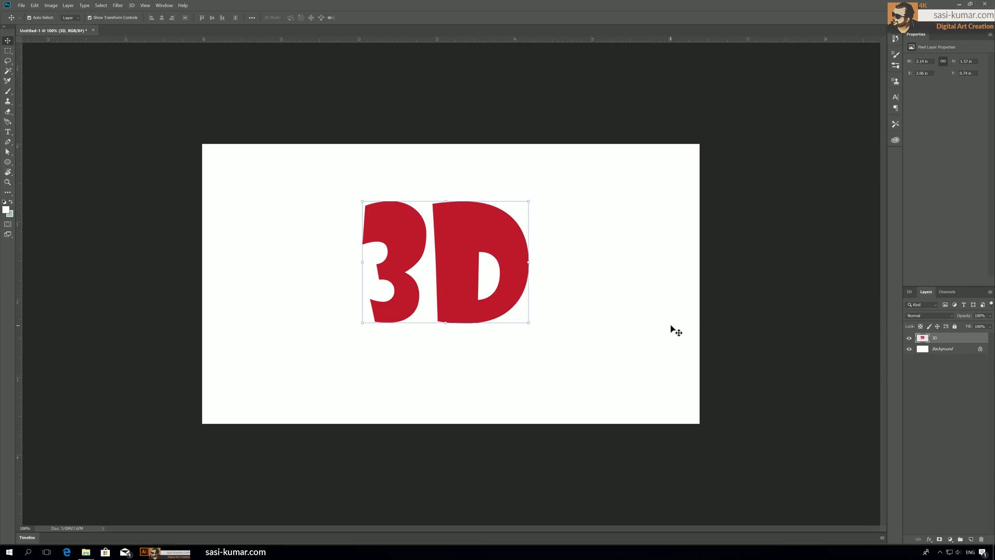
key(ctrl+plus)
key(ctrl+plus)
key(ctrl+plus)
drag(506, 300, 468, 261)
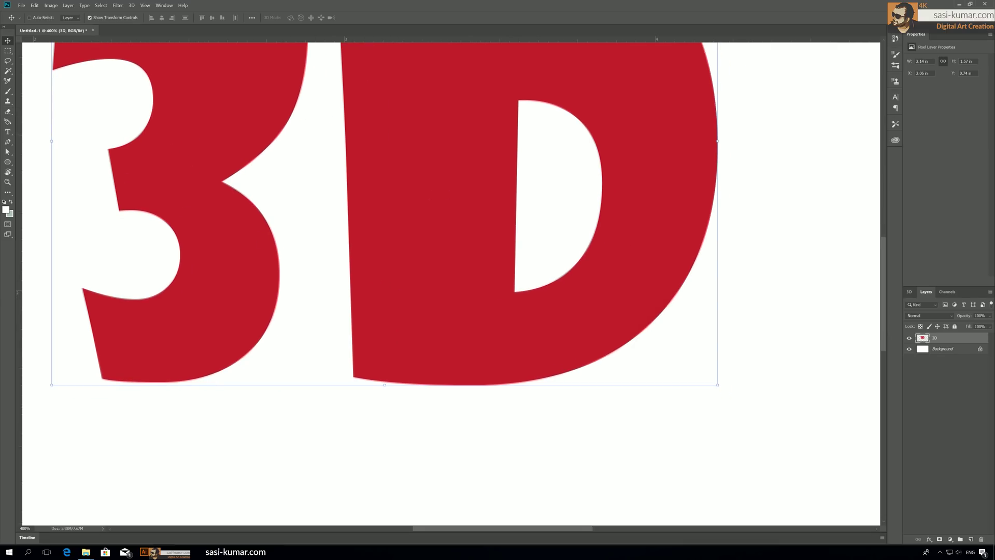
- Draw two stacked rectangles just below the D with the Rectangle Tool
click(7, 51)
drag(407, 398, 547, 407)
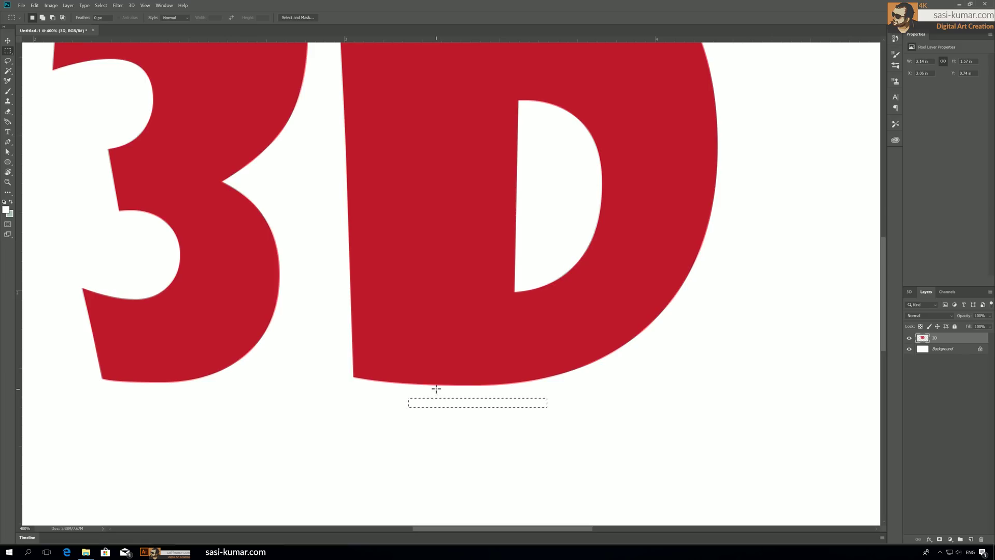
drag(437, 385, 490, 400)
click(7, 162)
click(35, 164)
drag(393, 399, 526, 414)
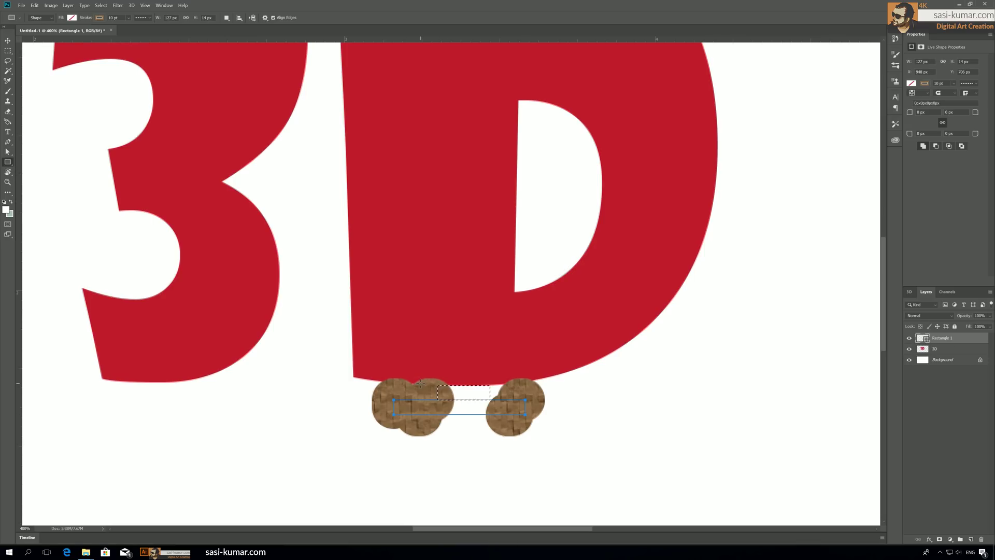
drag(421, 383, 499, 400)
- Give Rectangle 1 no stroke and a pale yellow fill
click(8, 41)
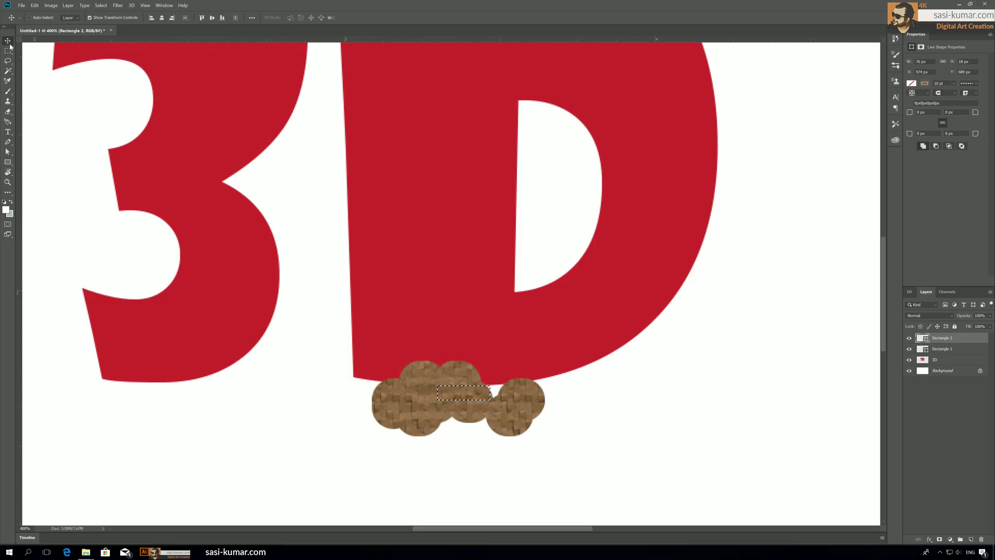
click(920, 352)
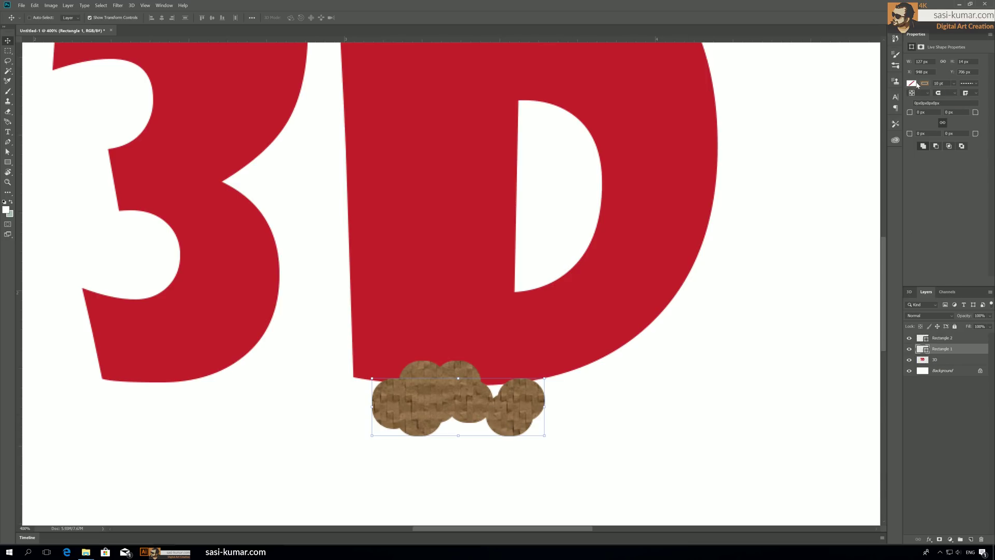
click(924, 83)
click(916, 99)
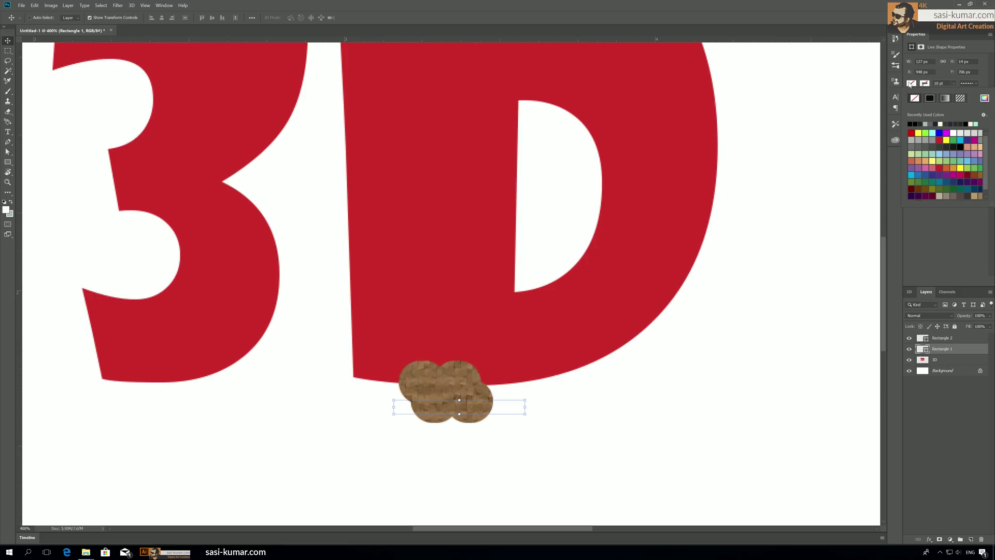
click(911, 85)
click(911, 84)
click(937, 155)
- Give Rectangle 2 the same pale yellow fill and no stroke
click(919, 338)
click(912, 84)
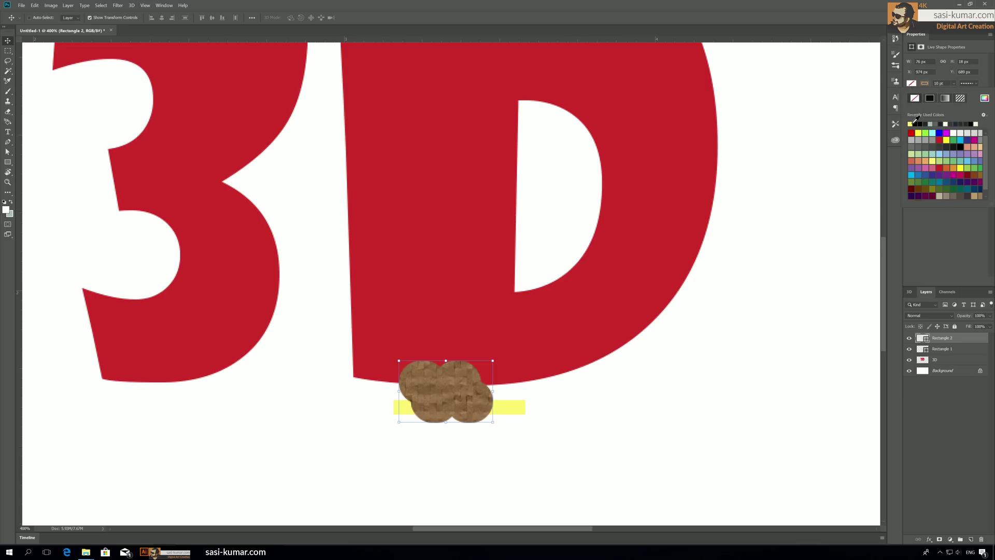
click(910, 124)
click(925, 83)
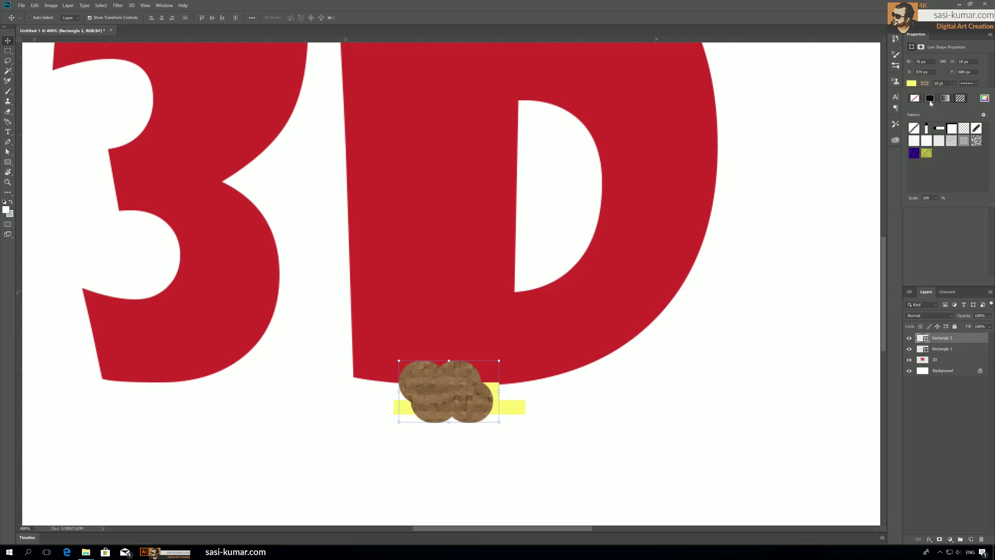
click(916, 99)
click(930, 392)
- Dismiss the no-layer warning, select the lower yellow bar, and toggle its visibility to check it
click(487, 410)
click(518, 206)
click(945, 349)
shift+click(946, 340)
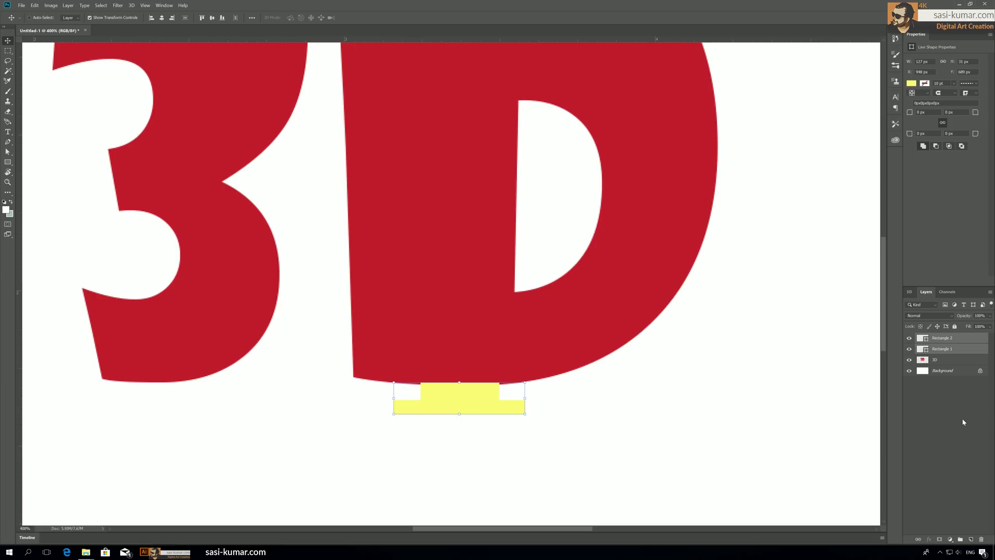
click(962, 418)
click(948, 352)
click(909, 349)
click(909, 349)
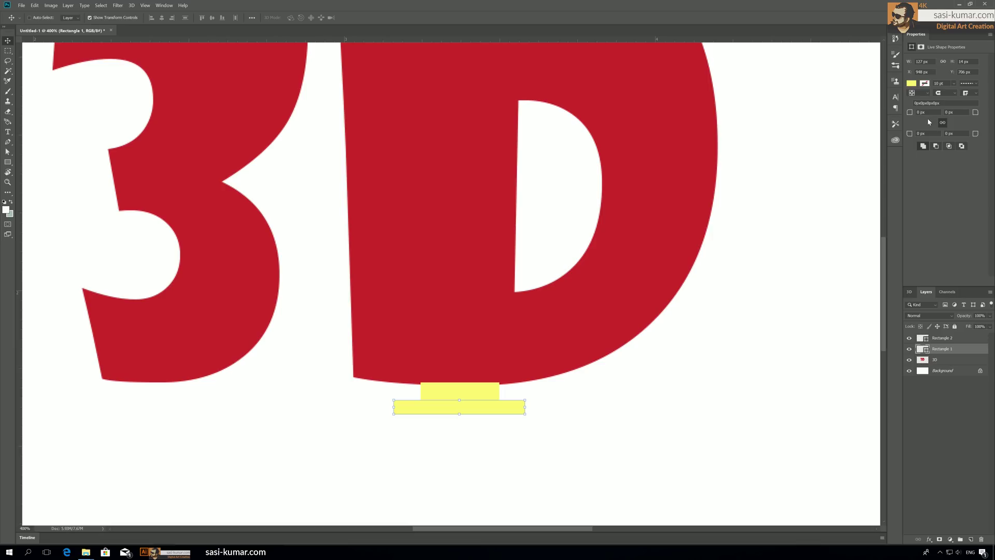
- Round all corners of the lower yellow bar to a 7 px radius
drag(910, 115, 916, 117)
text(7)
key(Return)
click(977, 407)
- Copy both yellow bars to beneath the 3 and narrow the copies
click(954, 351)
shift+click(954, 338)
drag(465, 400, 172, 394)
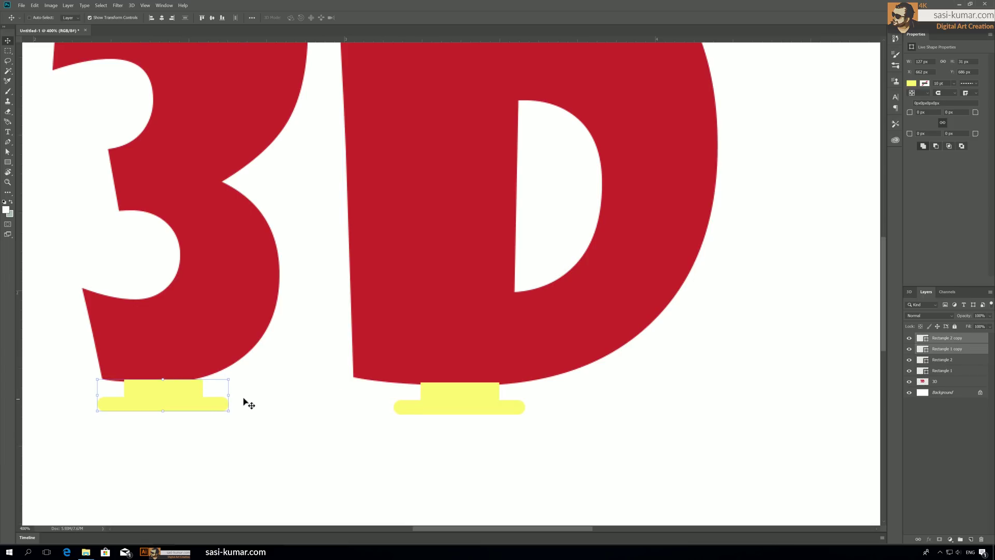
drag(228, 395, 180, 393)
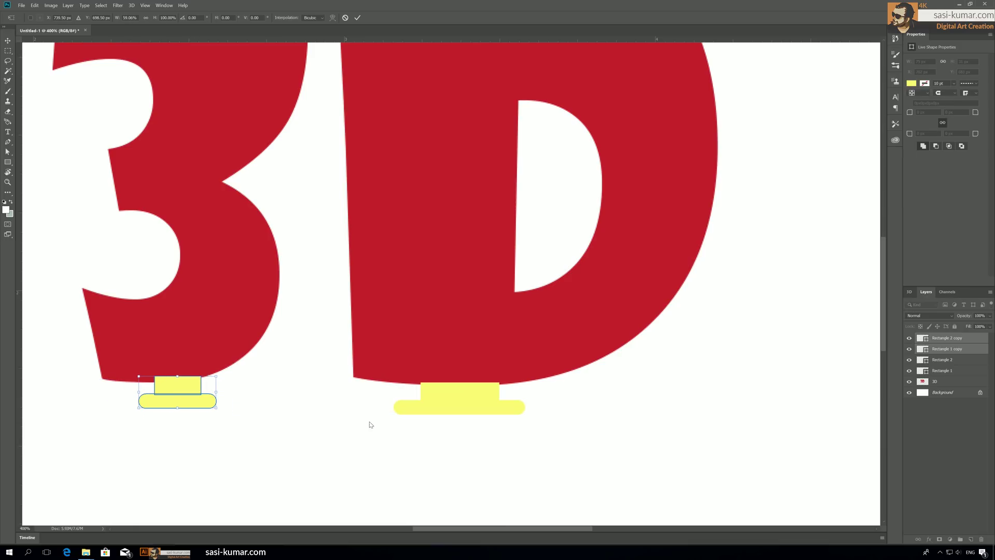
key(Return)
click(943, 360)
- Narrow the original yellow bars under the D and recentre them
shift+click(942, 370)
drag(522, 398, 490, 396)
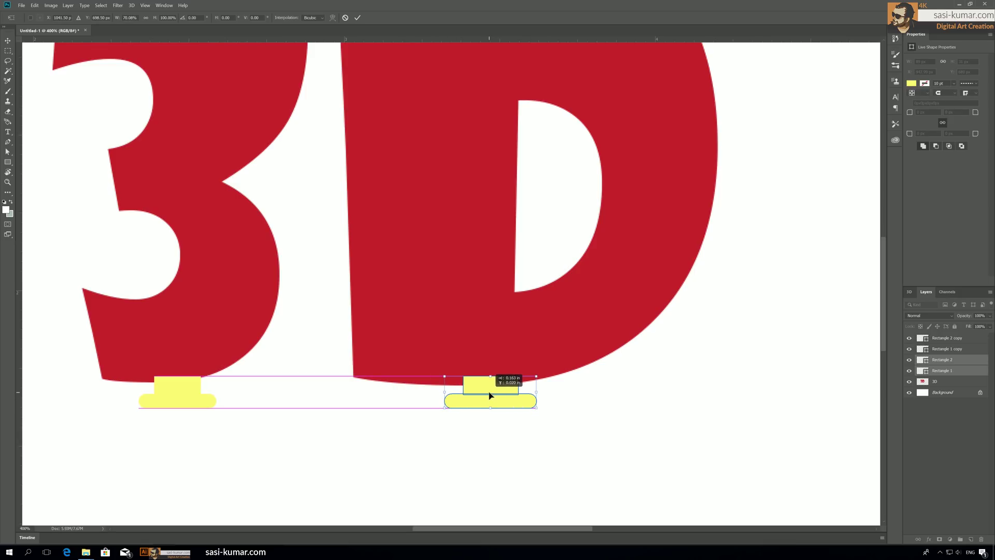
click(940, 444)
- Rasterize the 3D and rectangle layers and merge them into a single layer
click(947, 383)
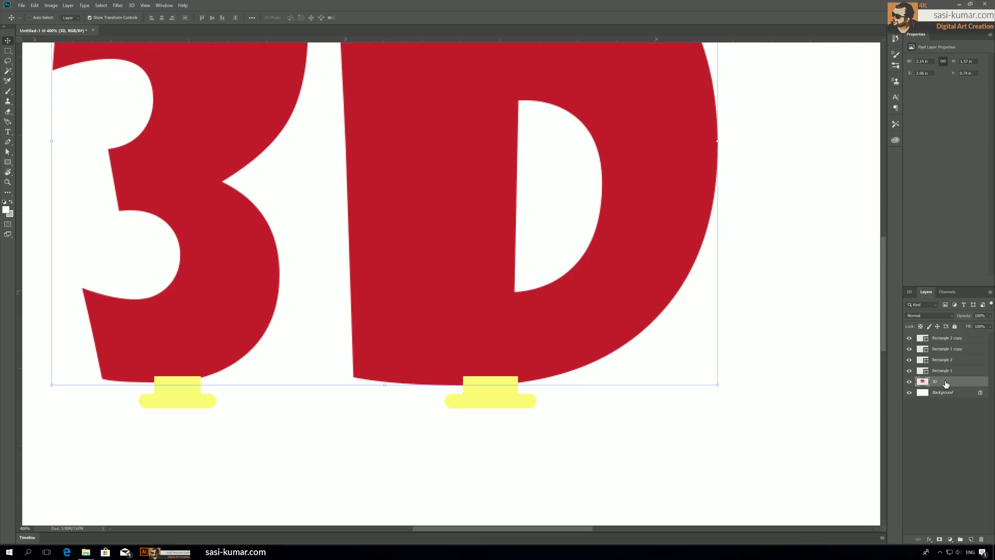
shift+click(949, 338)
right_click(952, 341)
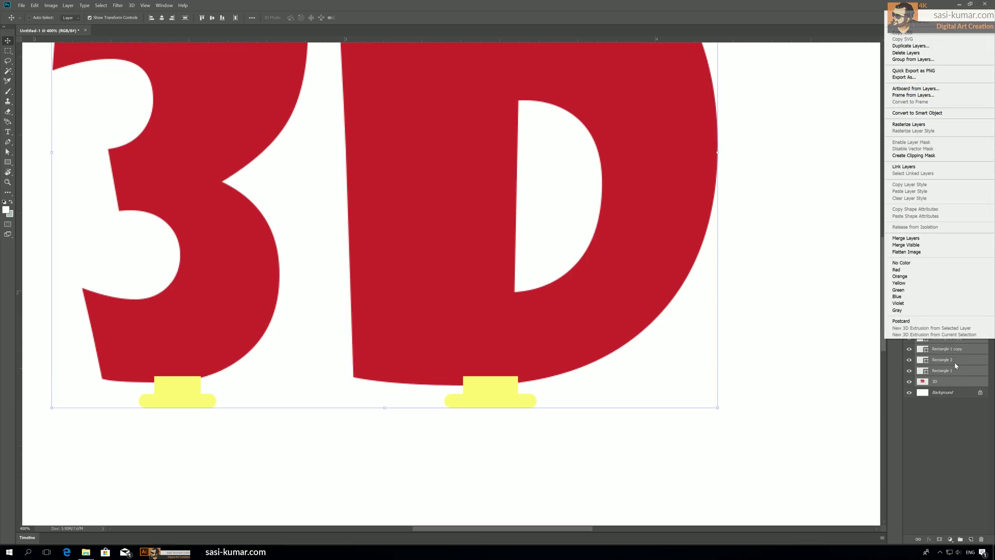
click(910, 125)
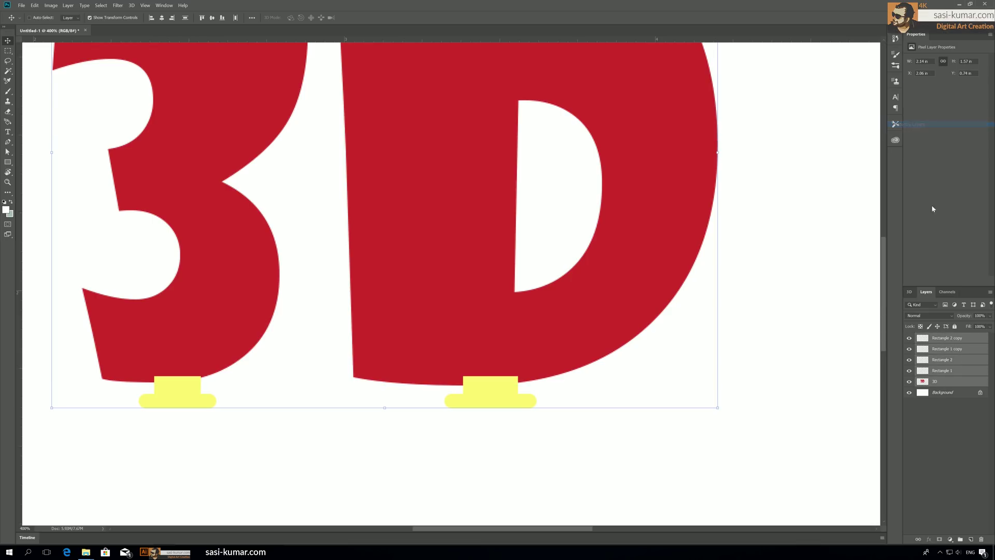
right_click(943, 363)
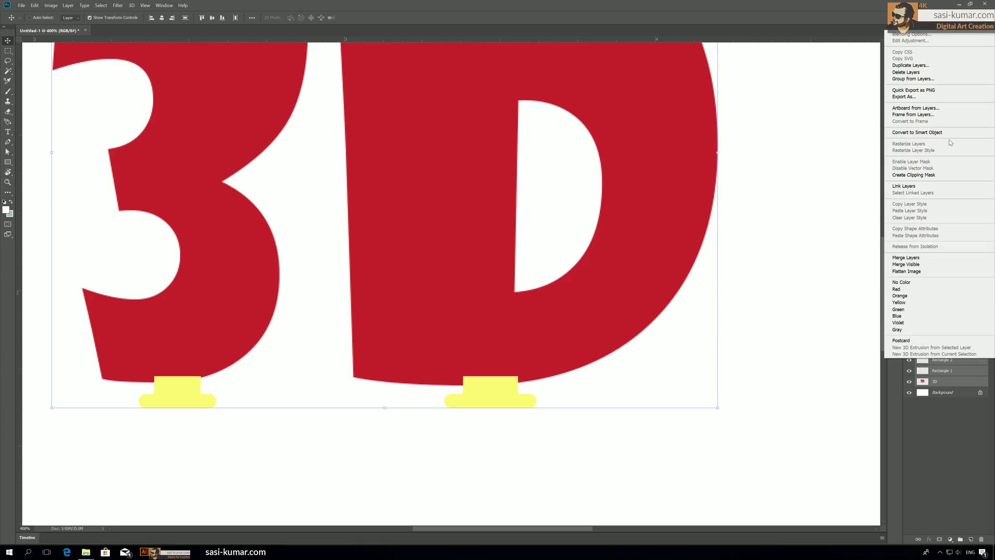
click(918, 258)
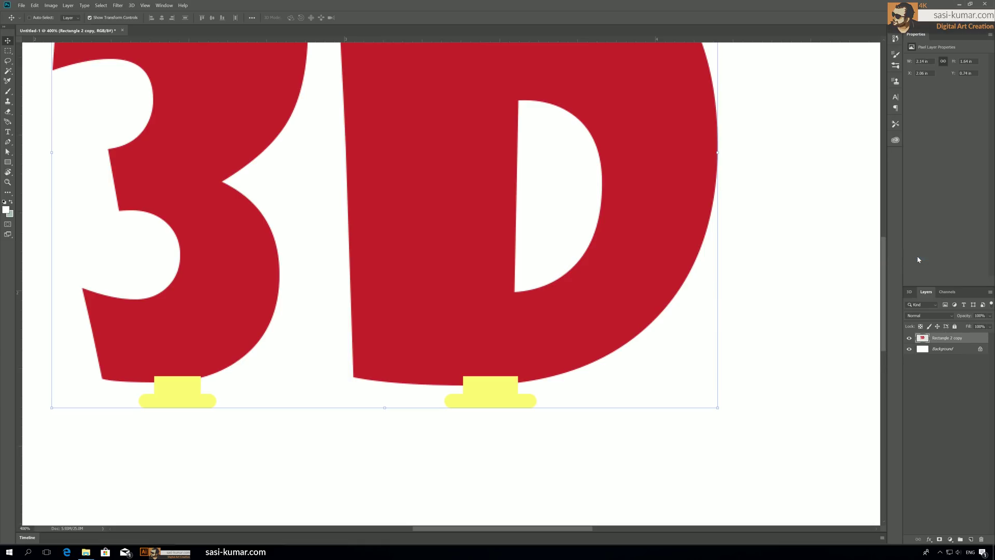
click(910, 338)
click(910, 339)
- Fill the merged lettering solid black via its loaded selection, deselect, and view at 100%
ctrl+click(922, 338)
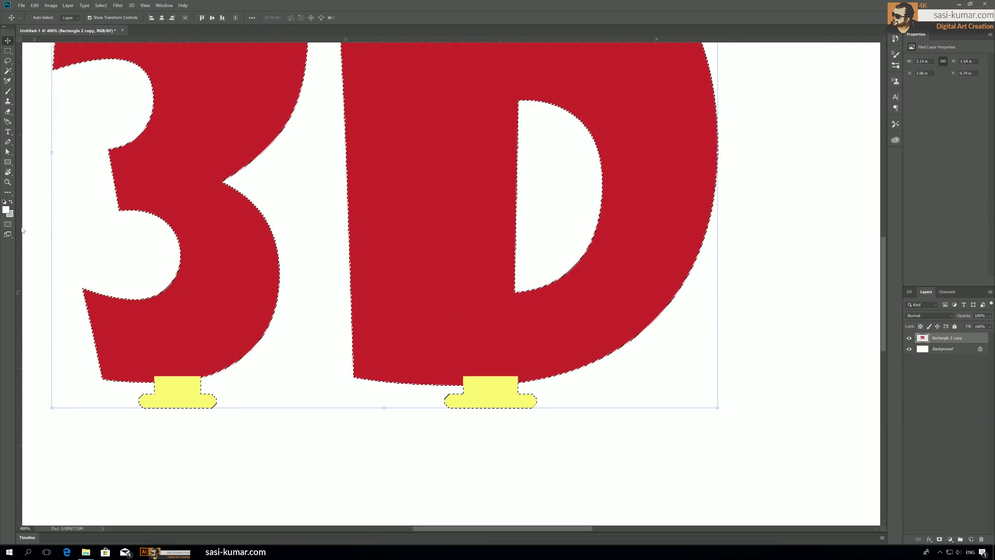
click(9, 213)
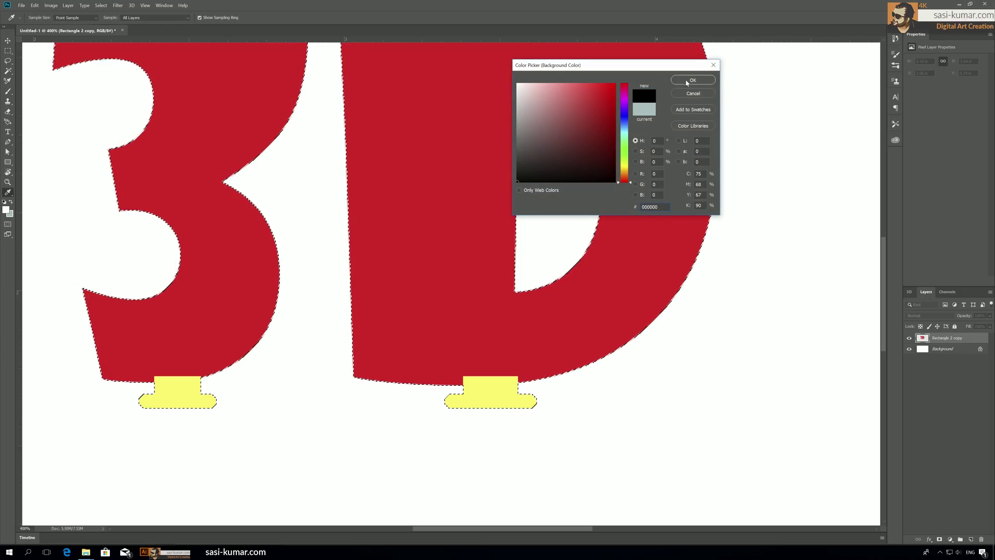
click(684, 78)
key(v)
key(ctrl+BackSpace)
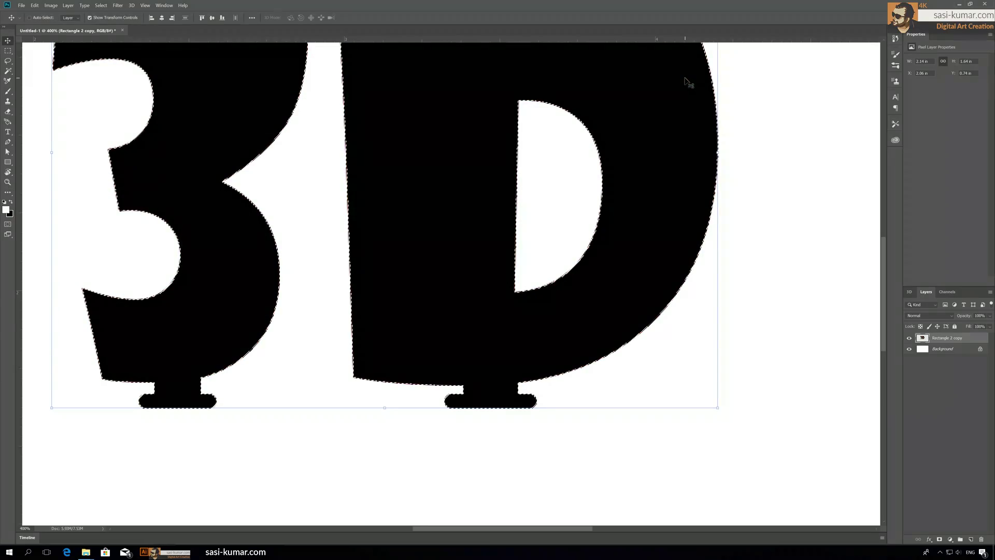
key(ctrl+d)
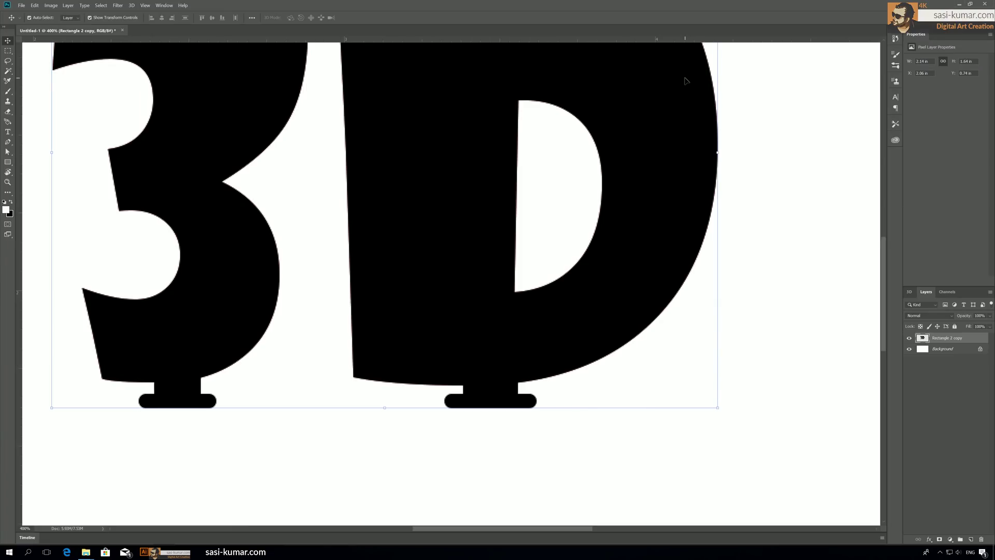
key(ctrl+minus)
key(ctrl+minus)
key(ctrl+minus)
key(ctrl+minus)
key(ctrl+minus)
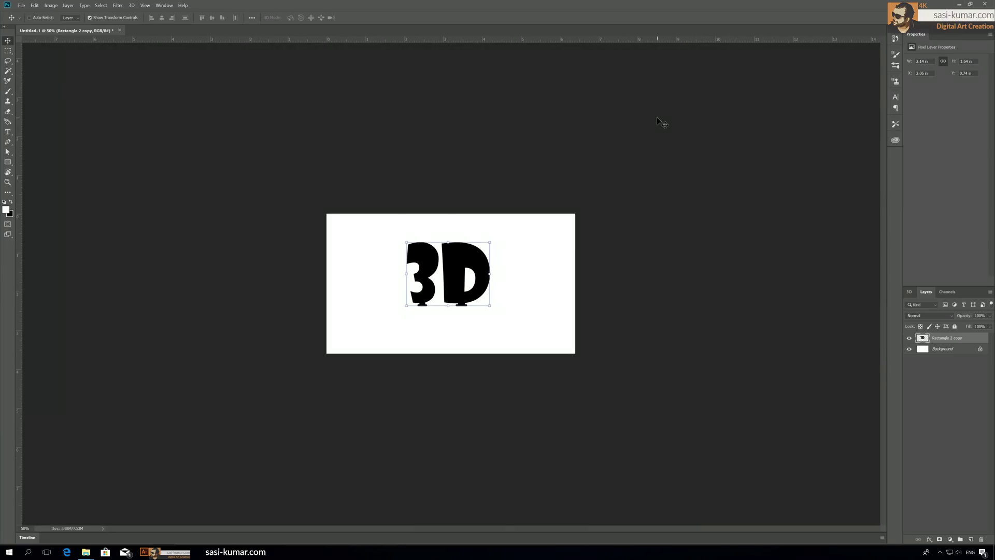
key(ctrl+plus)
key(ctrl+plus)
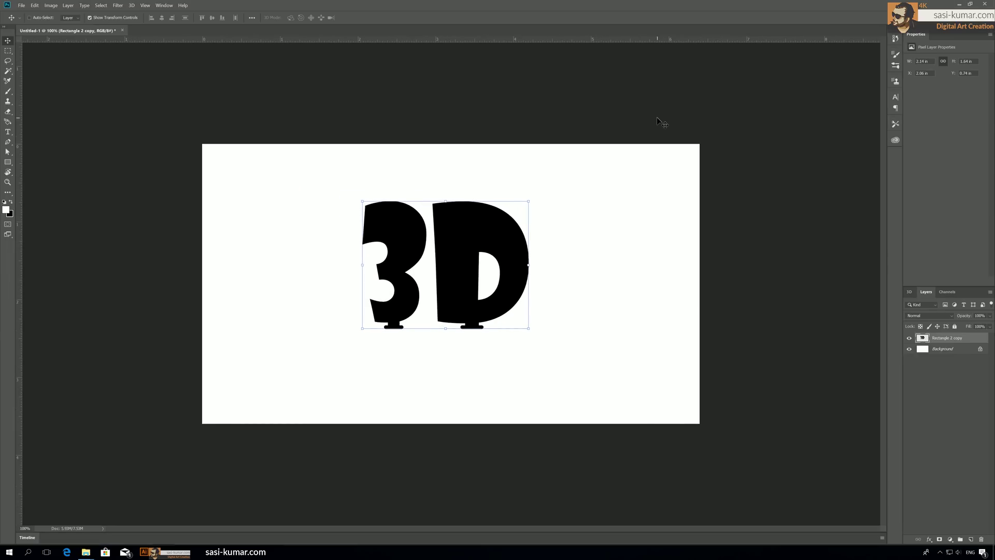
- Convert Background to Layer 0, fill it pale pink (f0aeae), and shift the lettering right
double_click(971, 352)
click(558, 170)
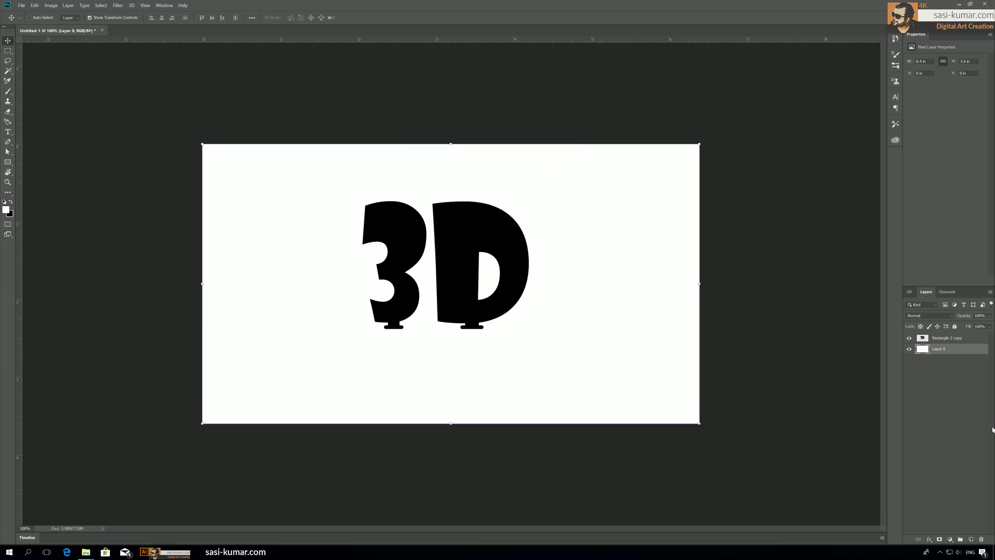
click(10, 213)
mouse_move(582, 127)
mouse_down()
mouse_move(540, 84)
mouse_move(553, 81)
mouse_up()
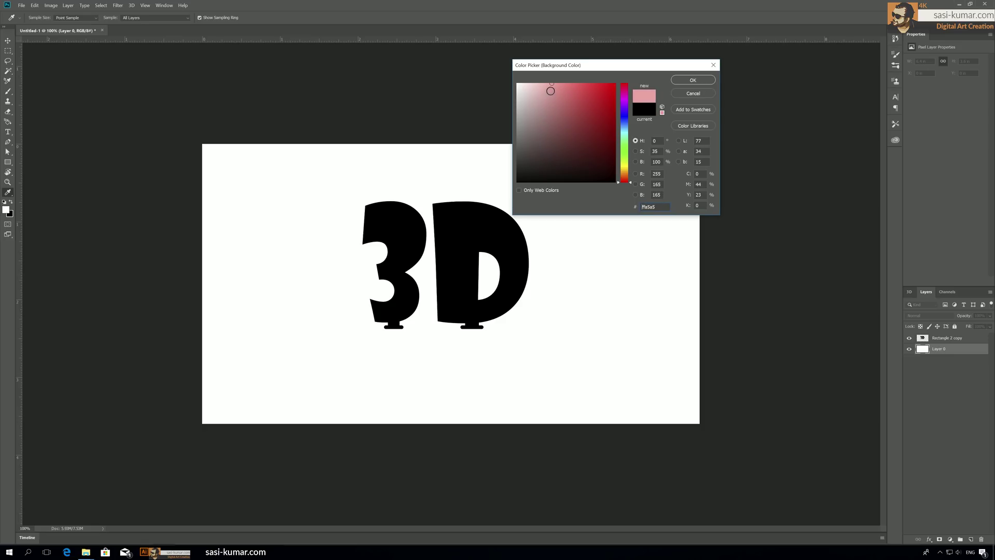
click(551, 83)
click(693, 81)
key(ctrl+BackSpace)
click(961, 339)
drag(465, 231, 471, 229)
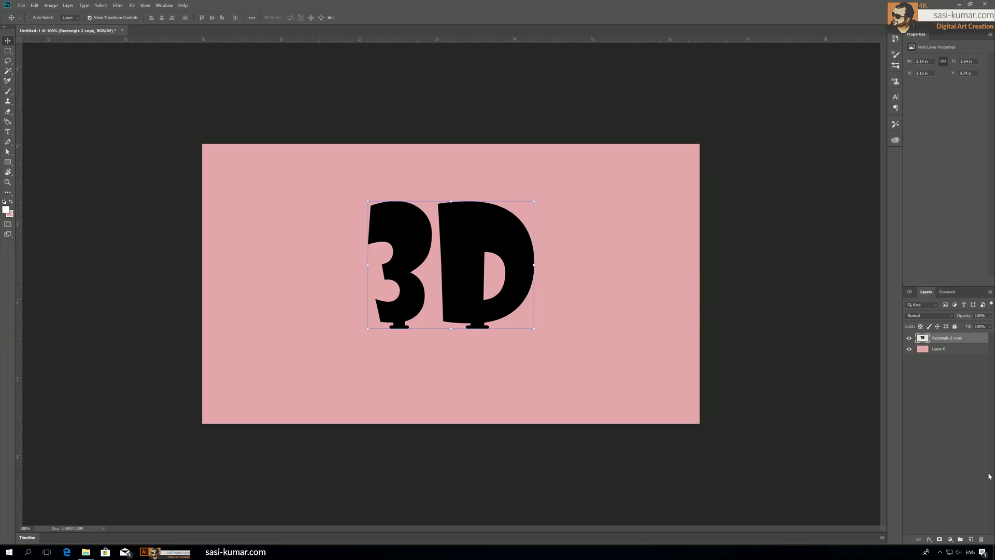
- Extrude the lettering with New 3D Extrusion, orbit the camera slightly, and redirect Infinite Light 1
right_click(978, 341)
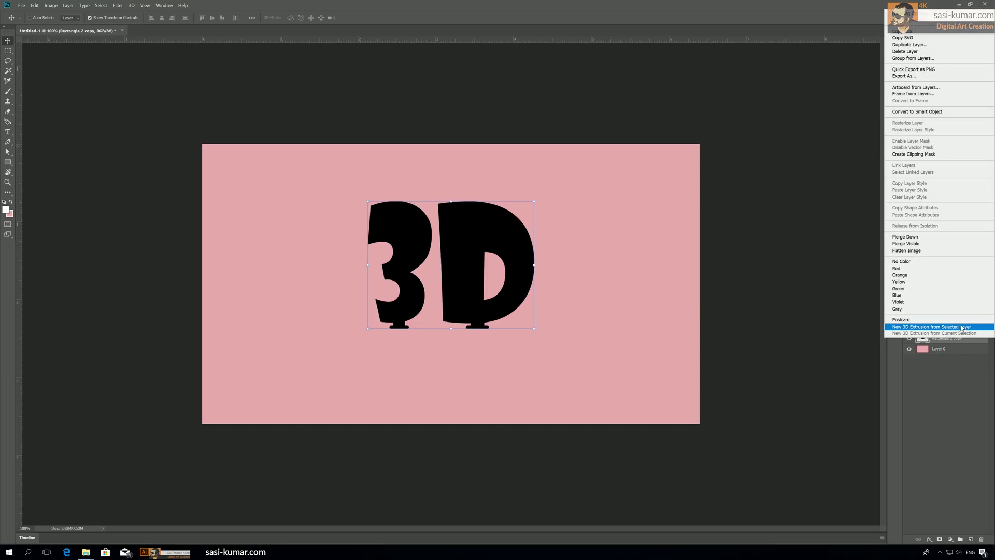
click(962, 327)
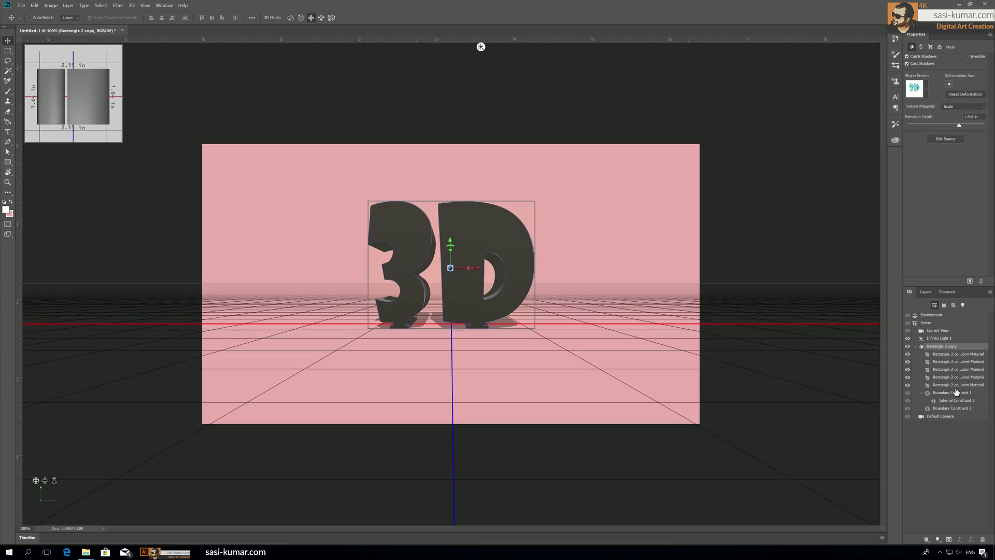
click(943, 331)
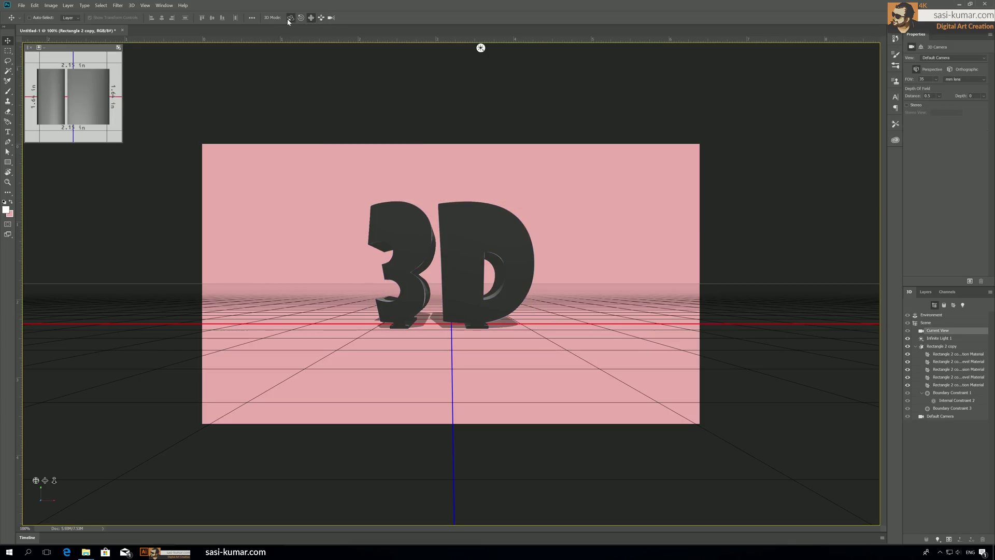
drag(438, 274, 438, 272)
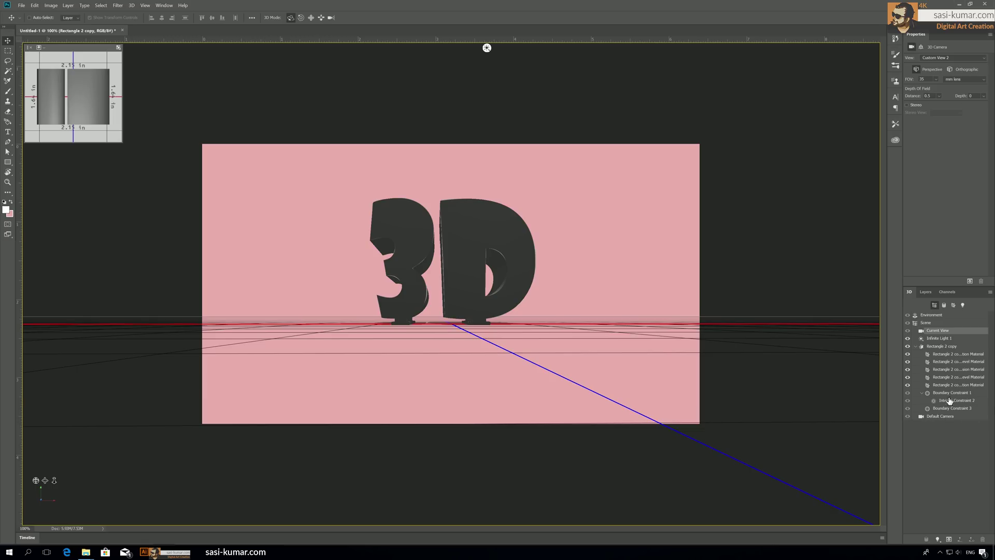
click(944, 339)
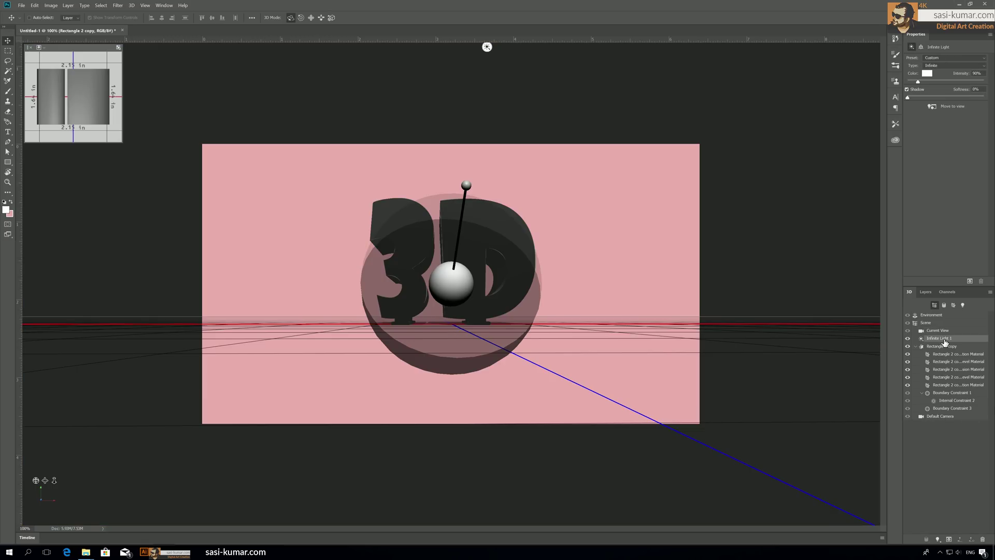
mouse_move(466, 185)
mouse_down()
mouse_move(464, 169)
mouse_move(474, 199)
mouse_up()
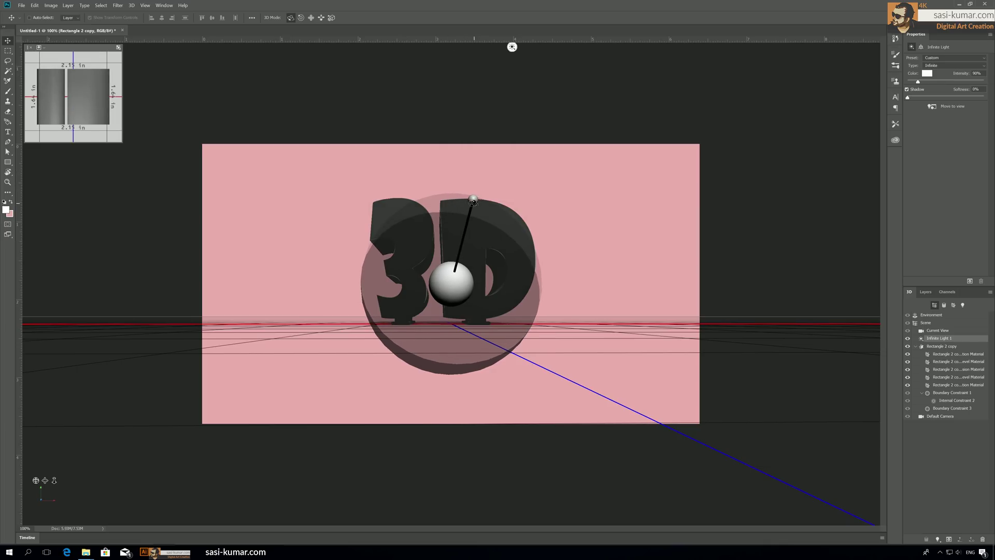
- Apply an inflate shape preset to the lettering mesh and lower extrusion depth to 0.02 in
click(940, 346)
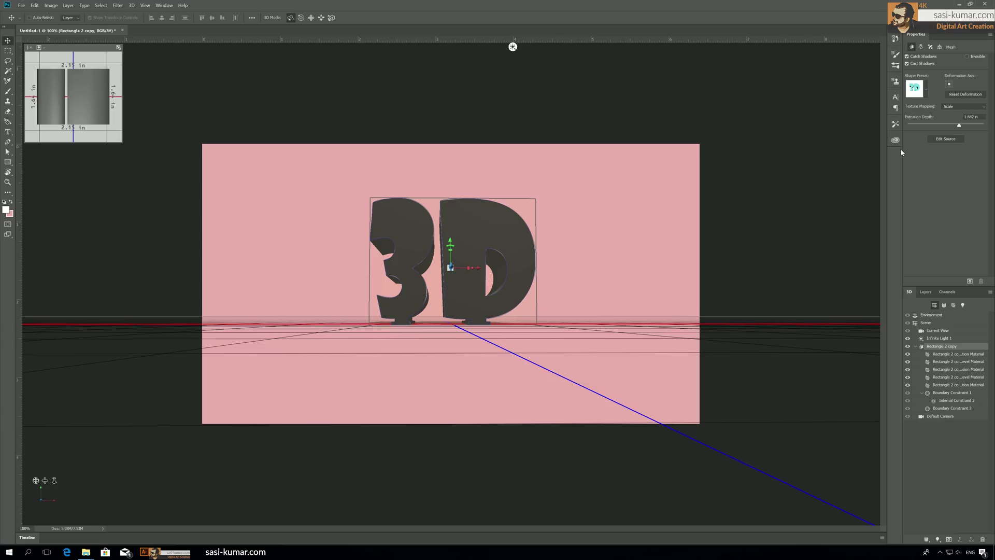
click(927, 91)
mouse_move(950, 117)
mouse_down()
mouse_move(951, 154)
mouse_move(953, 119)
mouse_up()
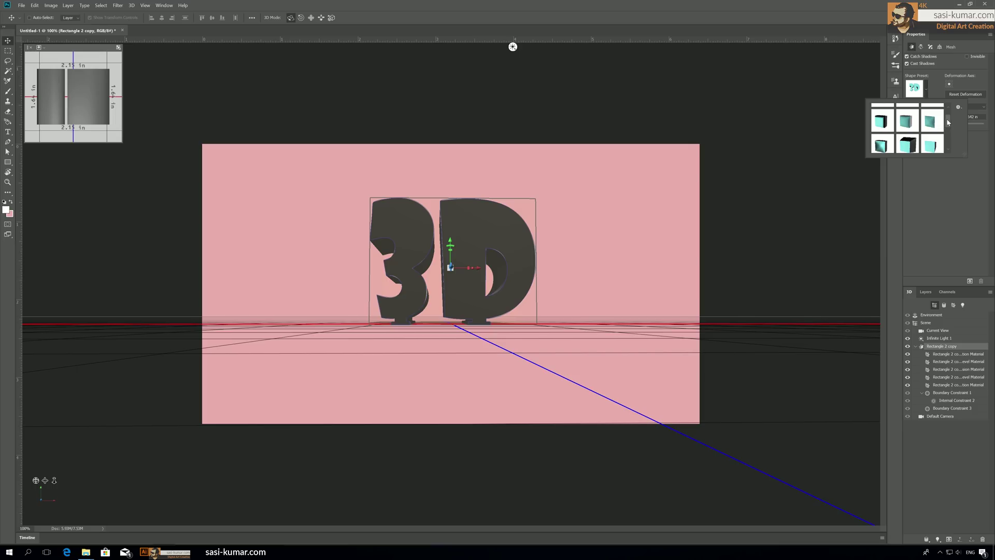
scroll(933, 130, up, 1)
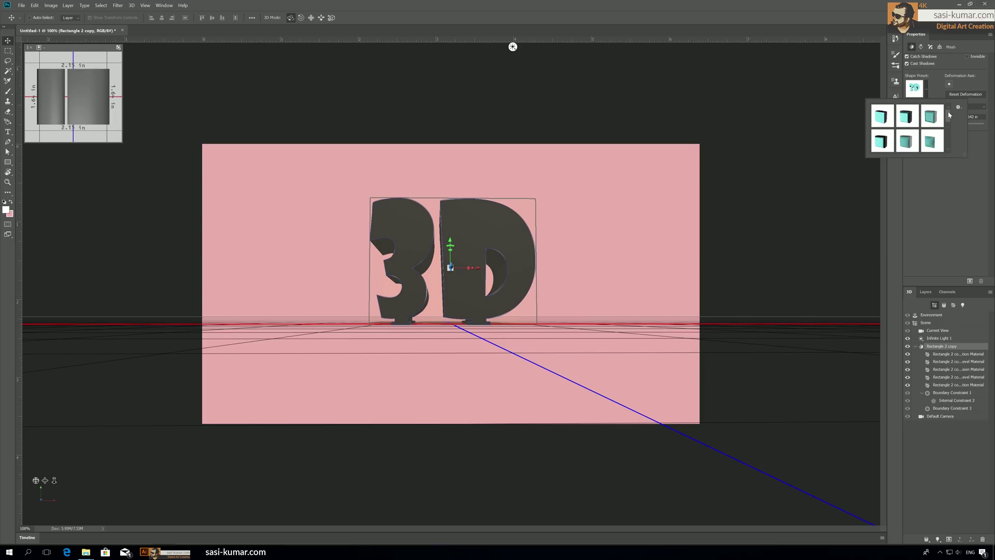
click(927, 142)
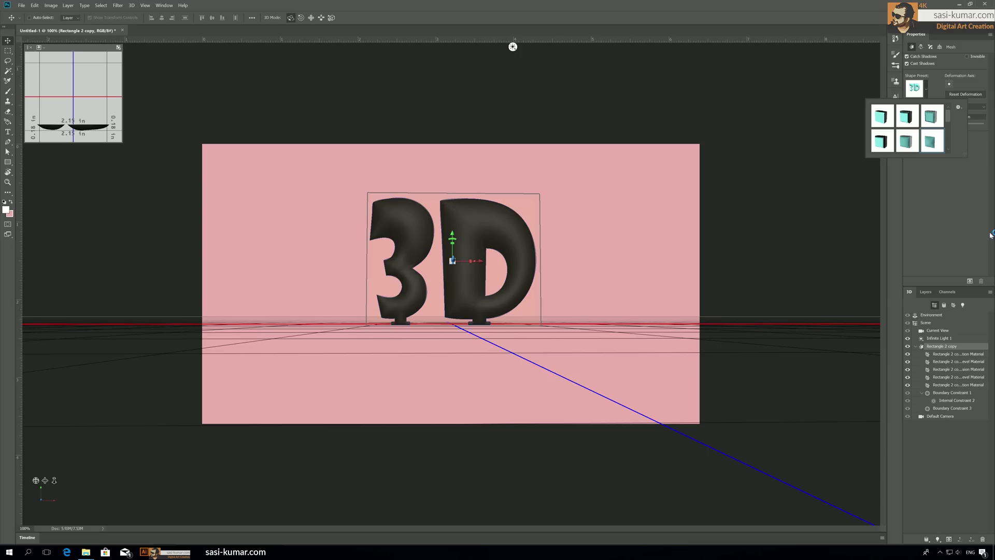
click(964, 231)
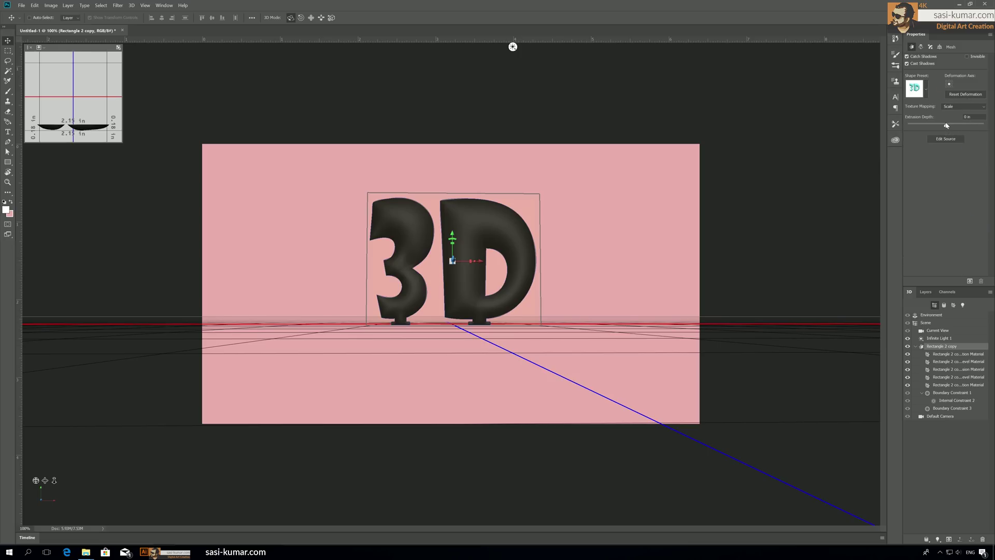
drag(946, 126, 946, 127)
- Raise the letters' extrusion depth to 0.063 in and adjust their twist in Deform
click(922, 47)
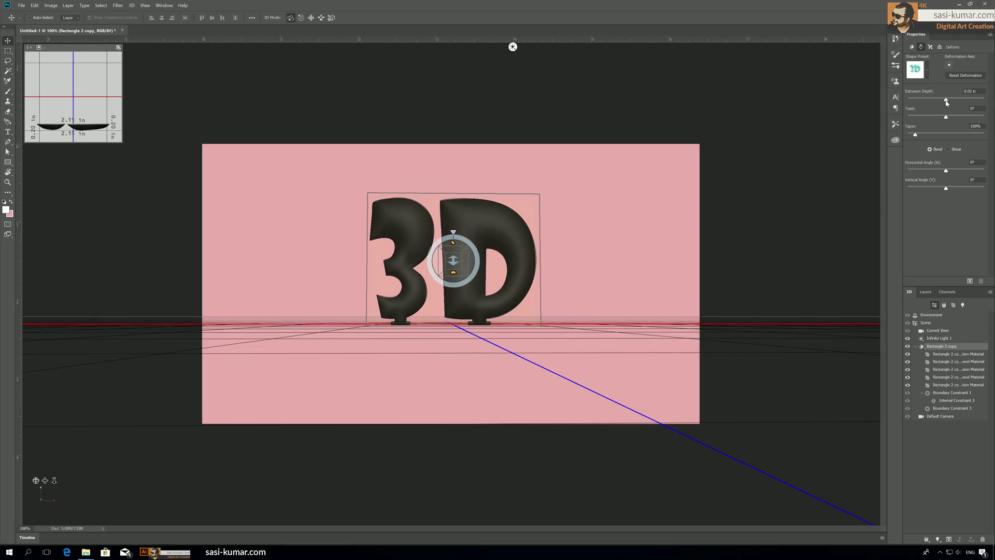
drag(946, 101, 948, 101)
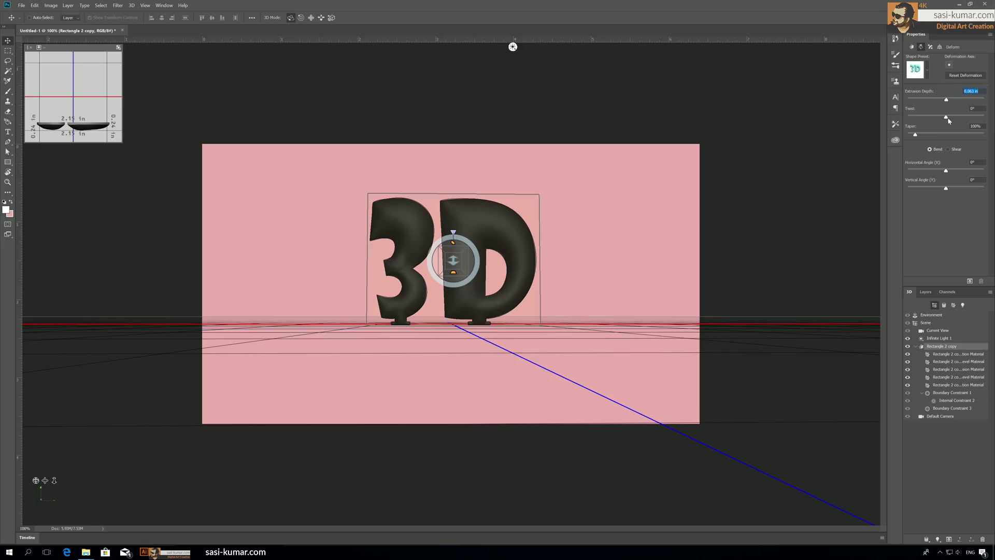
drag(947, 119, 946, 118)
- Choose a different Contour preset for the letters' caps in the Cap settings
click(932, 47)
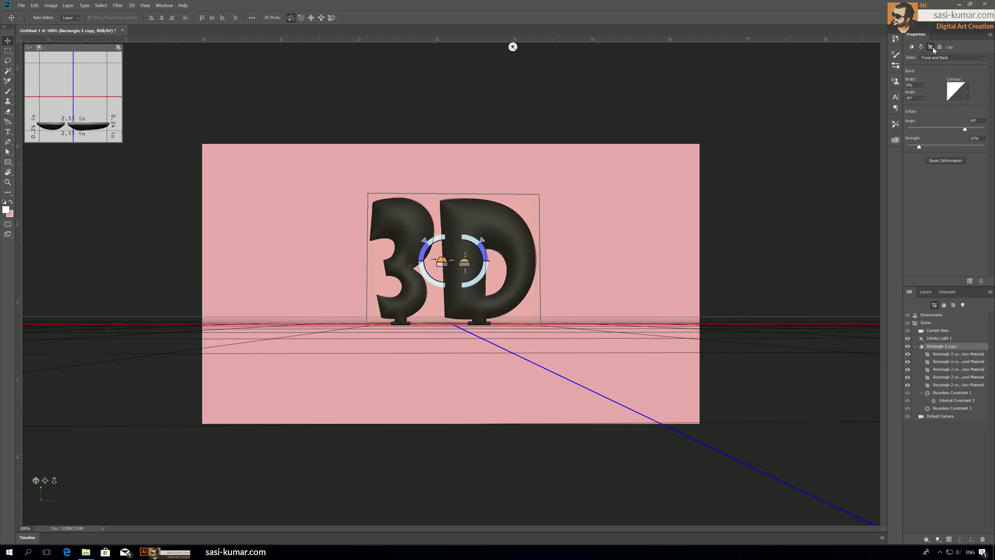
click(967, 93)
click(965, 115)
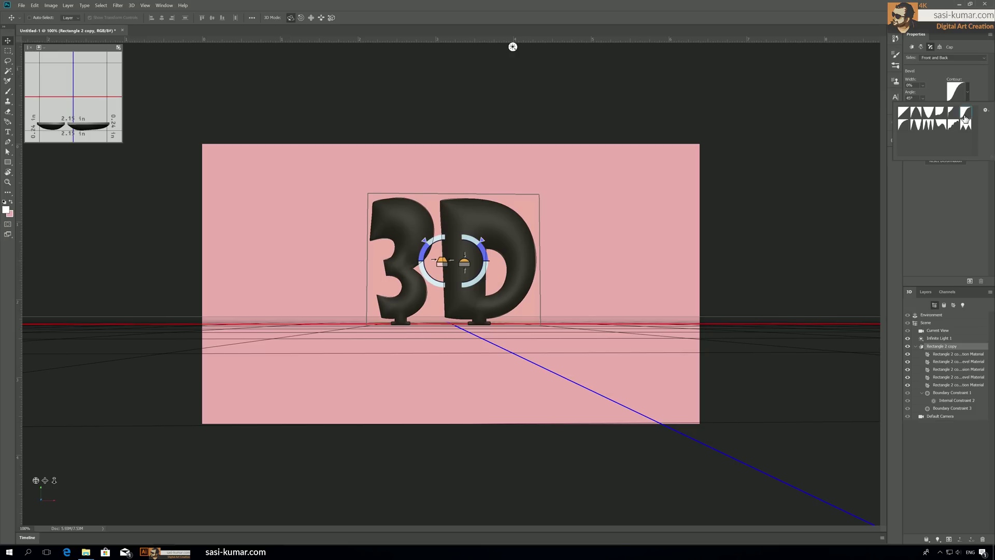
click(953, 113)
click(984, 78)
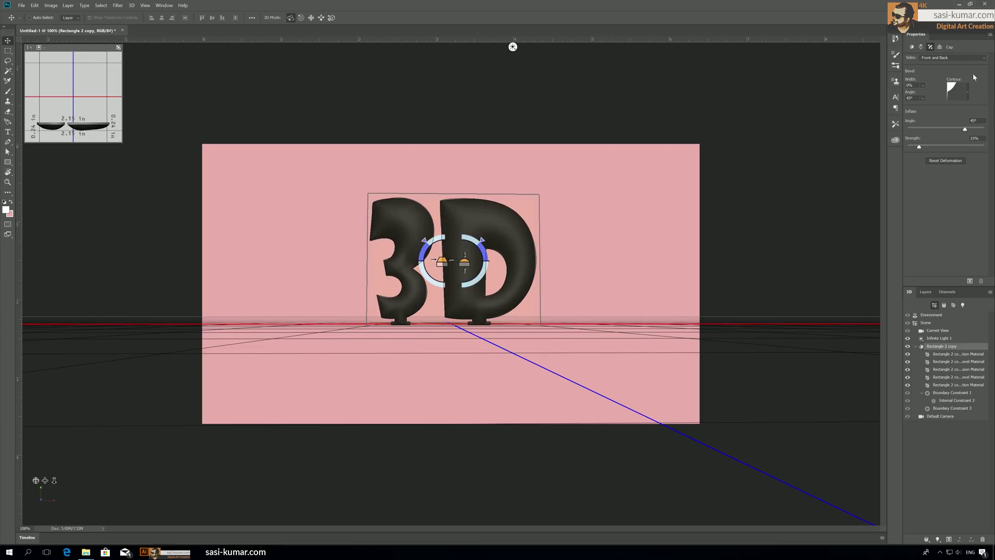
click(940, 47)
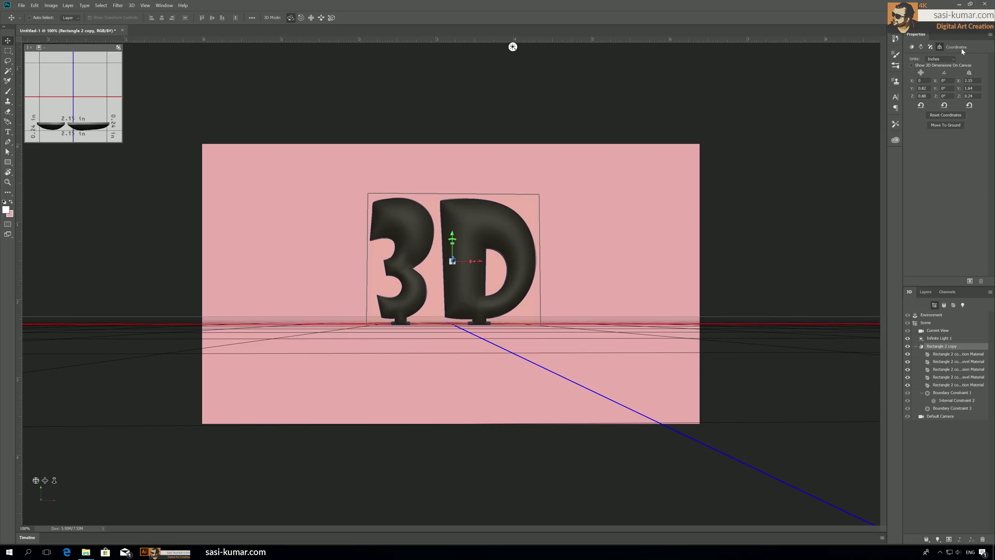
click(911, 47)
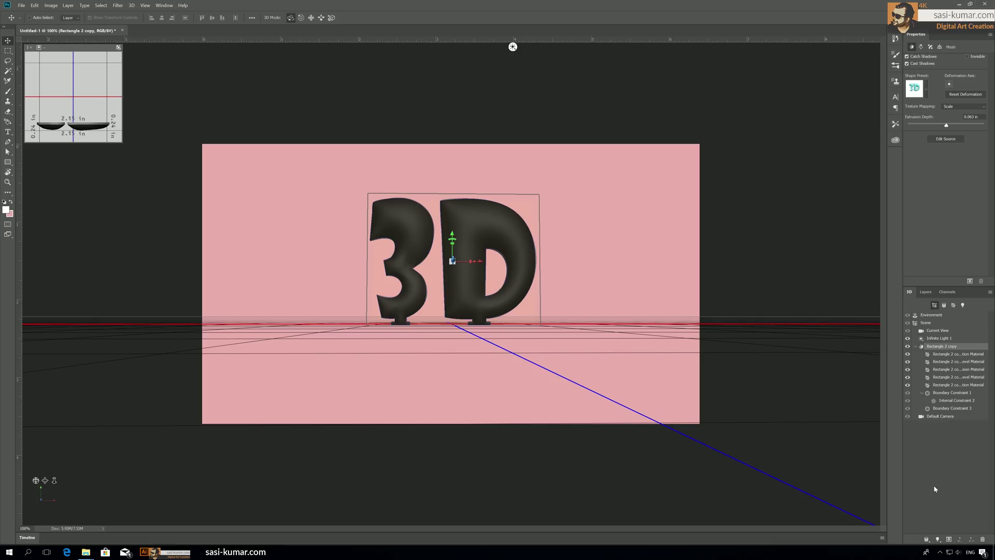
click(950, 357)
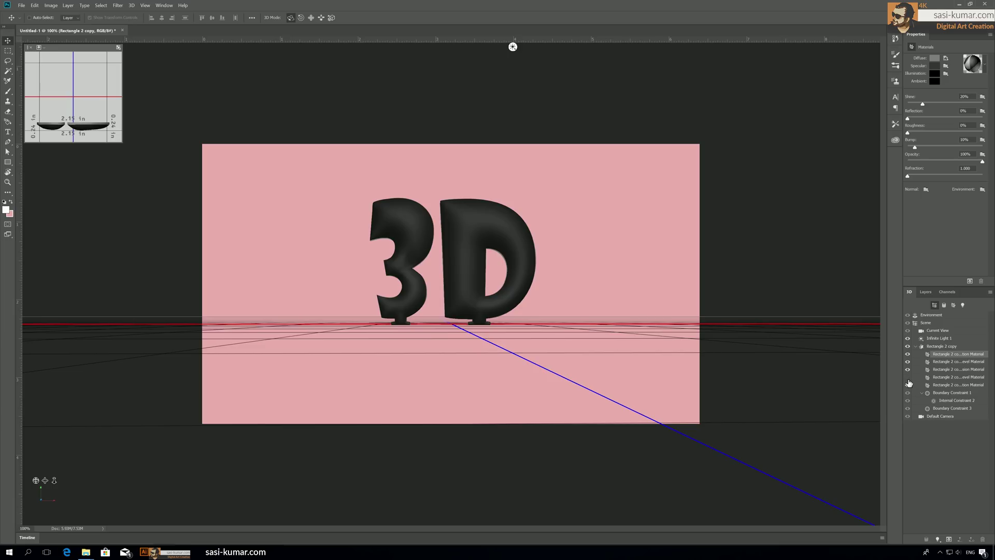
drag(909, 384, 908, 377)
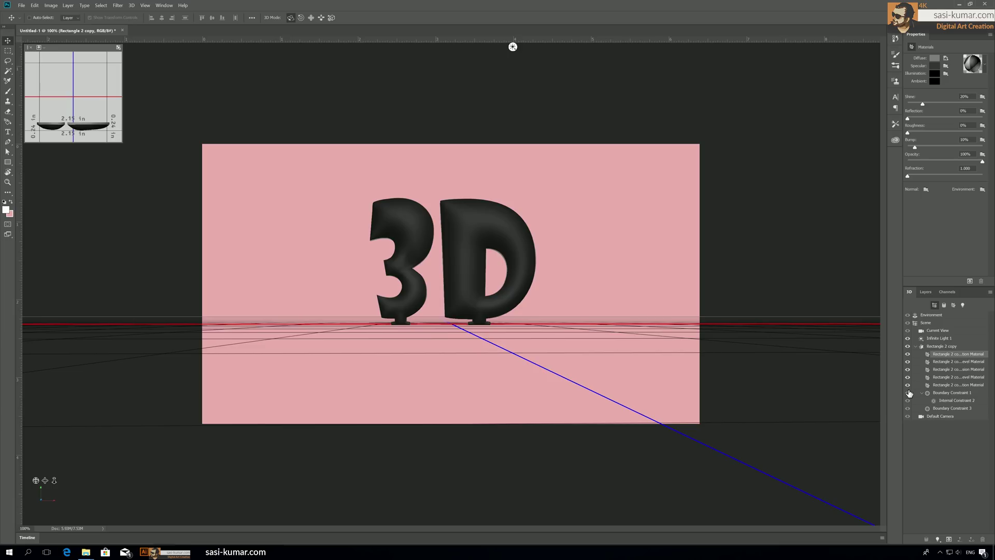
click(908, 354)
click(909, 354)
click(985, 66)
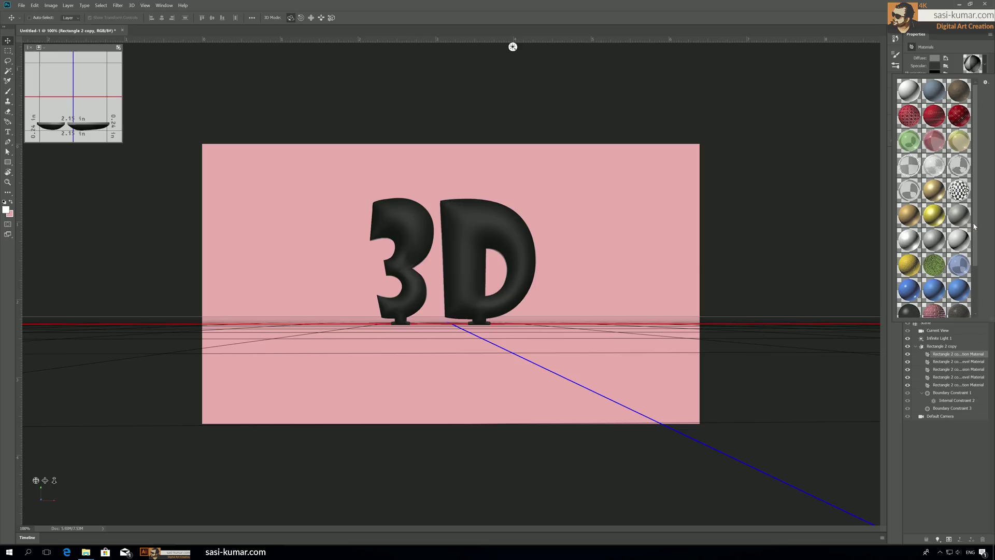
drag(974, 226, 981, 288)
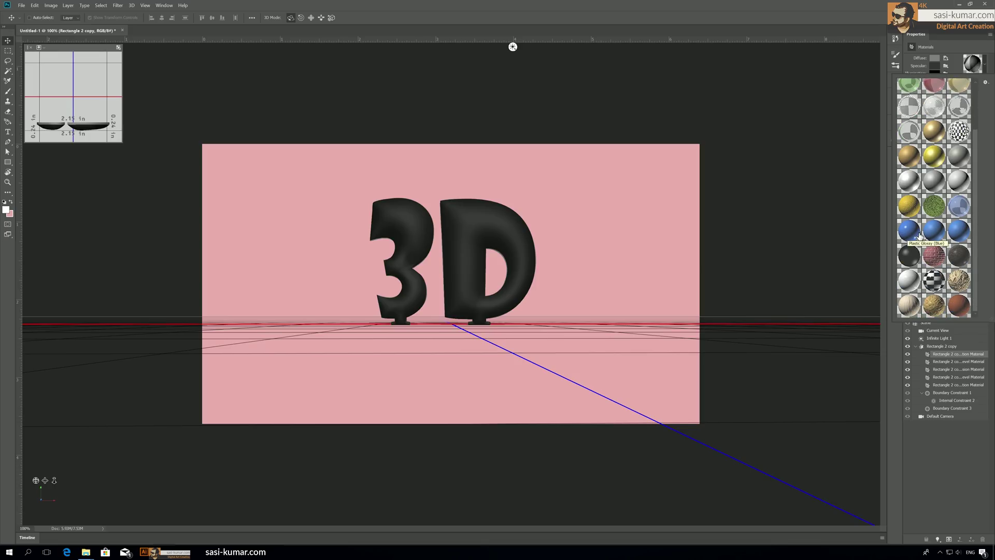
click(915, 236)
click(940, 366)
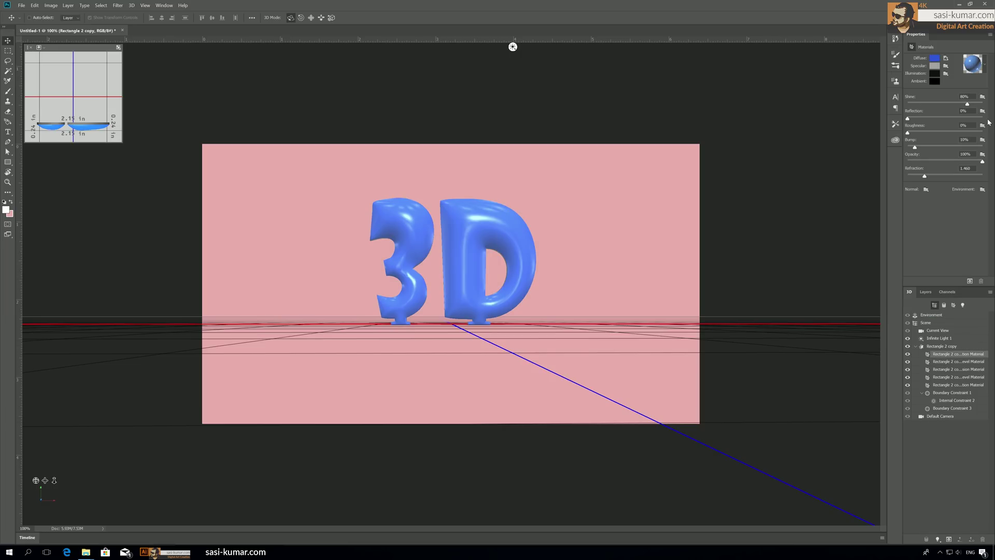
click(943, 361)
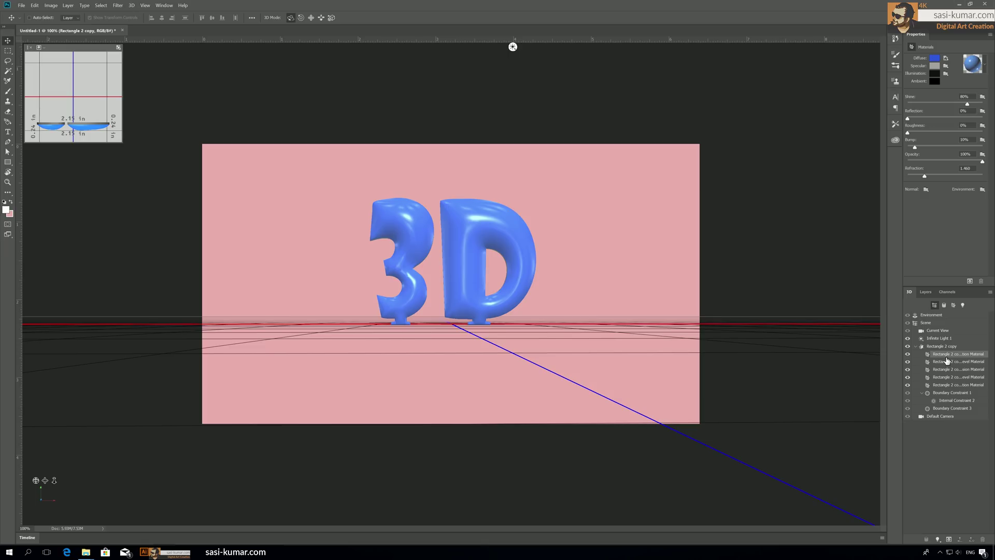
click(973, 63)
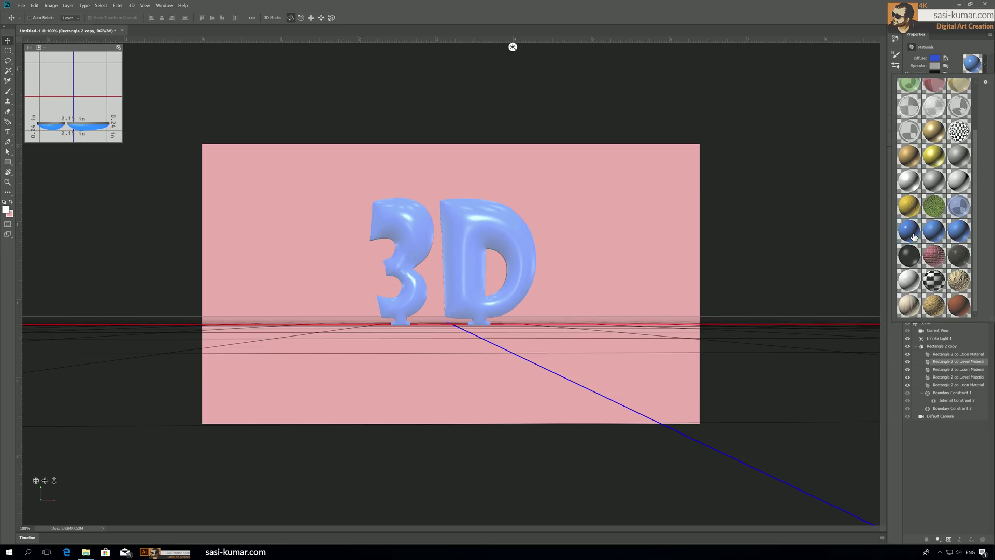
click(939, 370)
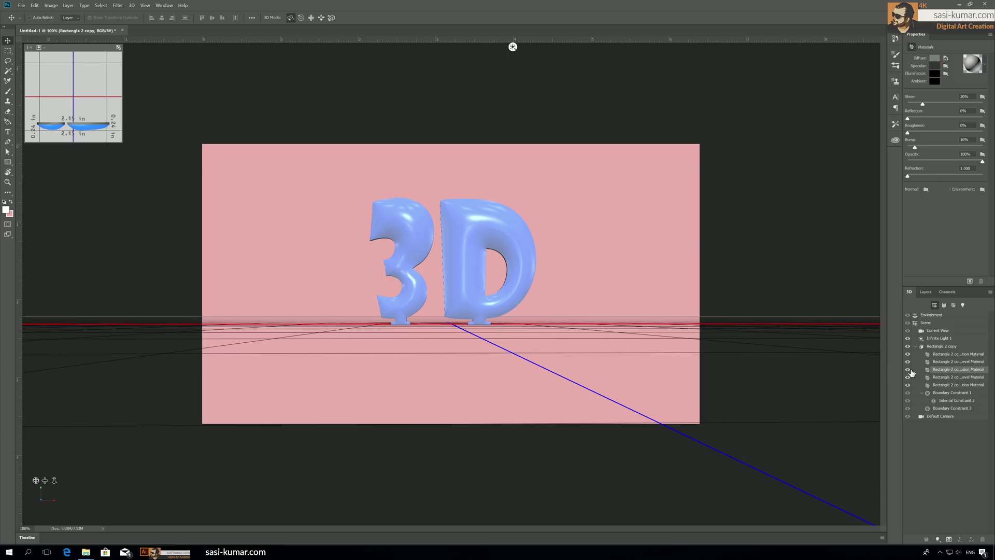
click(908, 369)
click(908, 370)
click(975, 63)
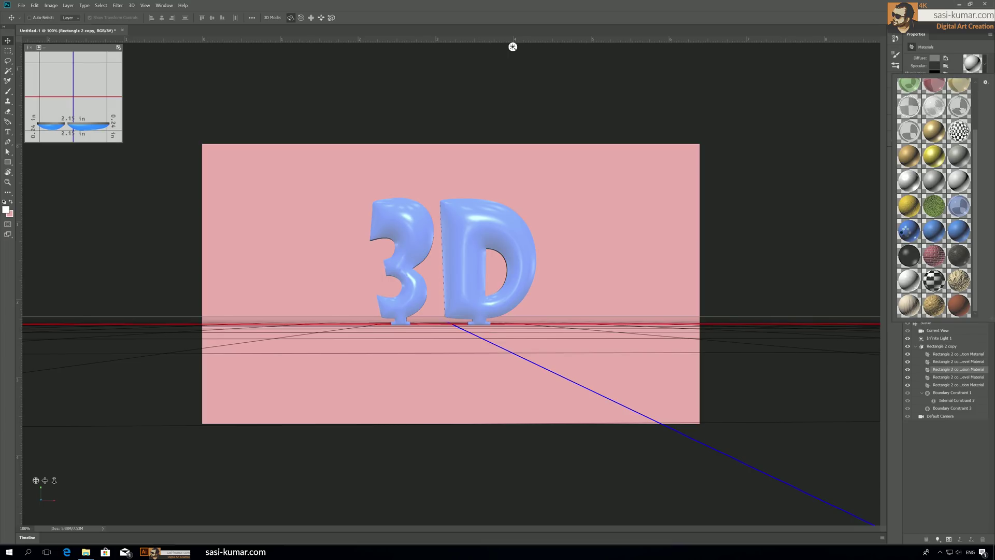
click(941, 378)
click(908, 377)
click(908, 378)
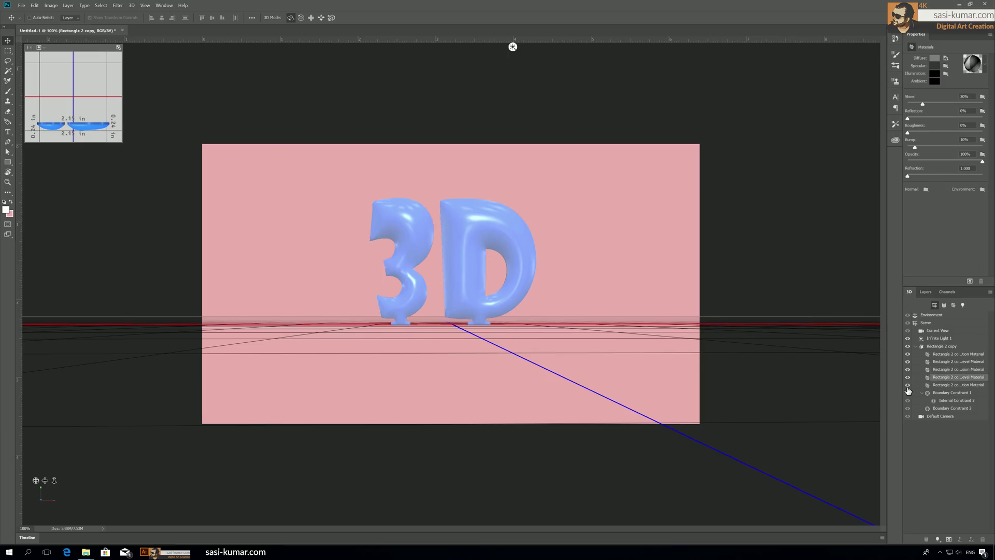
click(907, 385)
click(908, 377)
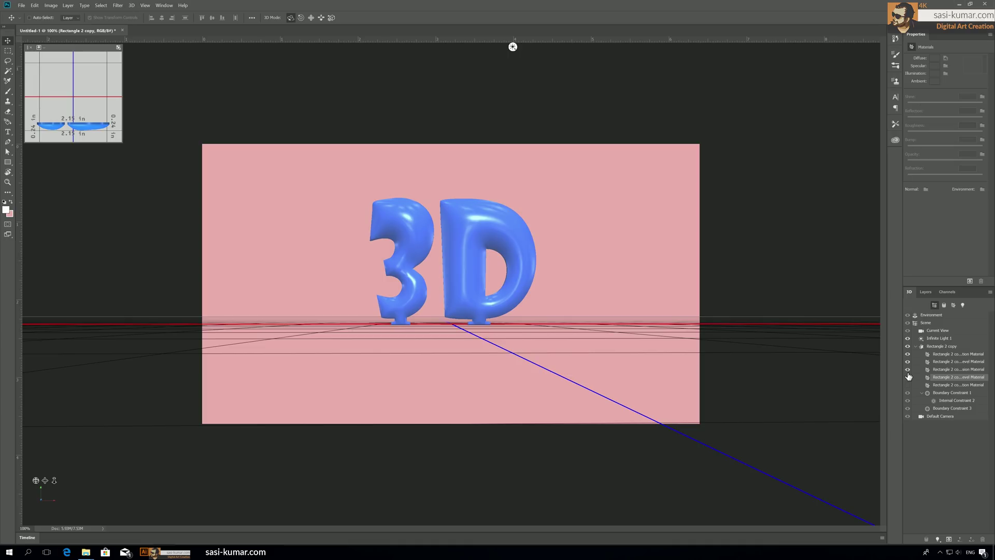
click(908, 370)
click(942, 355)
click(908, 362)
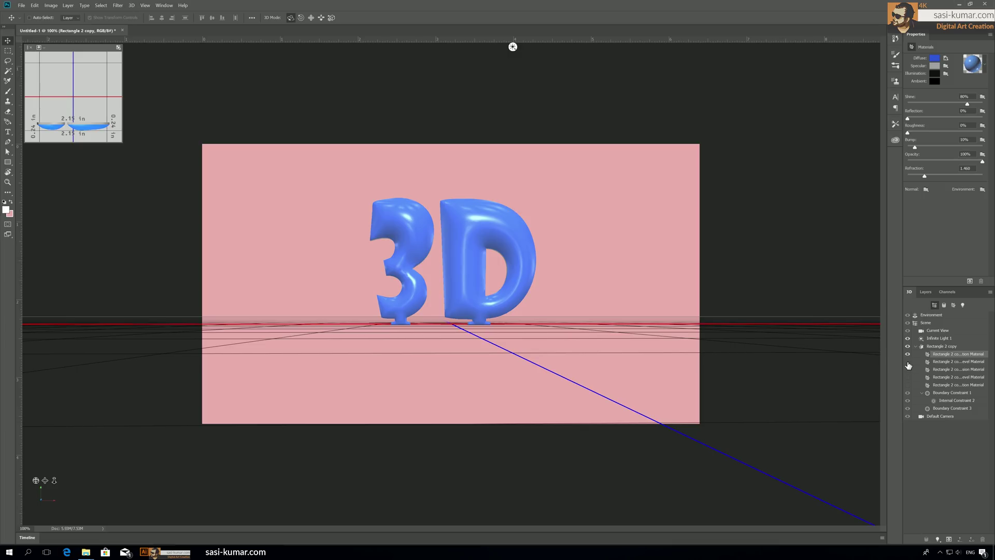
- Change the letters' Diffuse colour from blue to a darker magenta in the Color Picker
click(934, 58)
drag(625, 204, 625, 189)
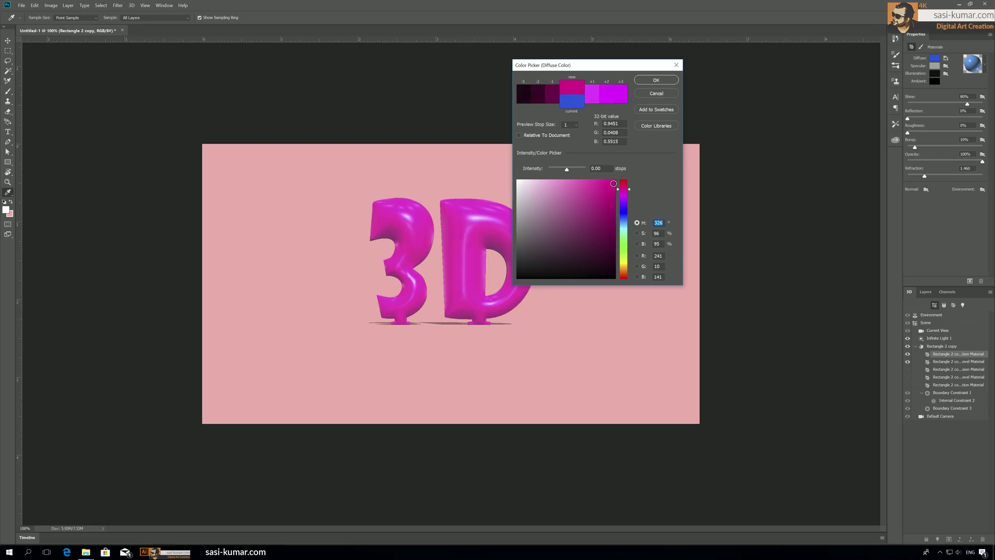
click(616, 181)
drag(606, 246, 616, 206)
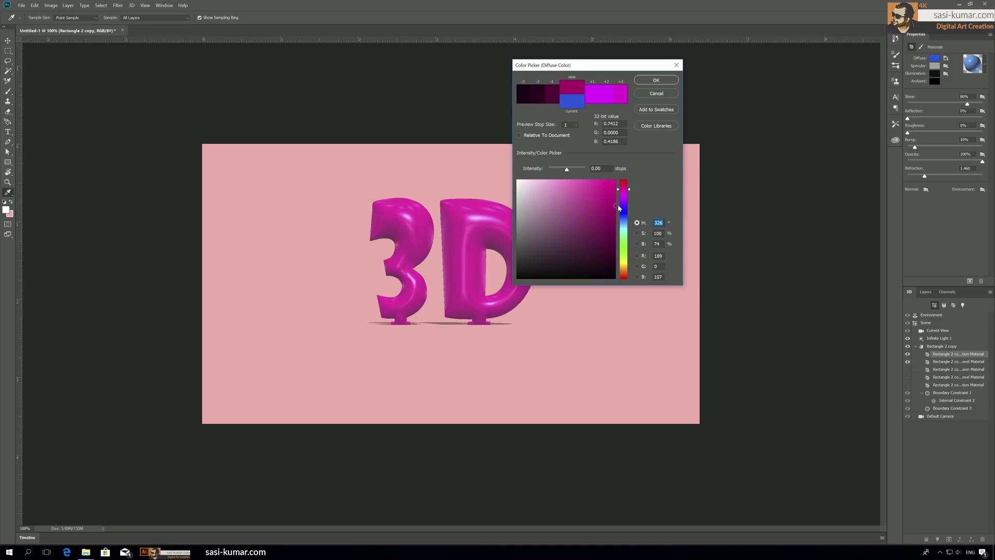
click(616, 204)
click(624, 196)
click(625, 193)
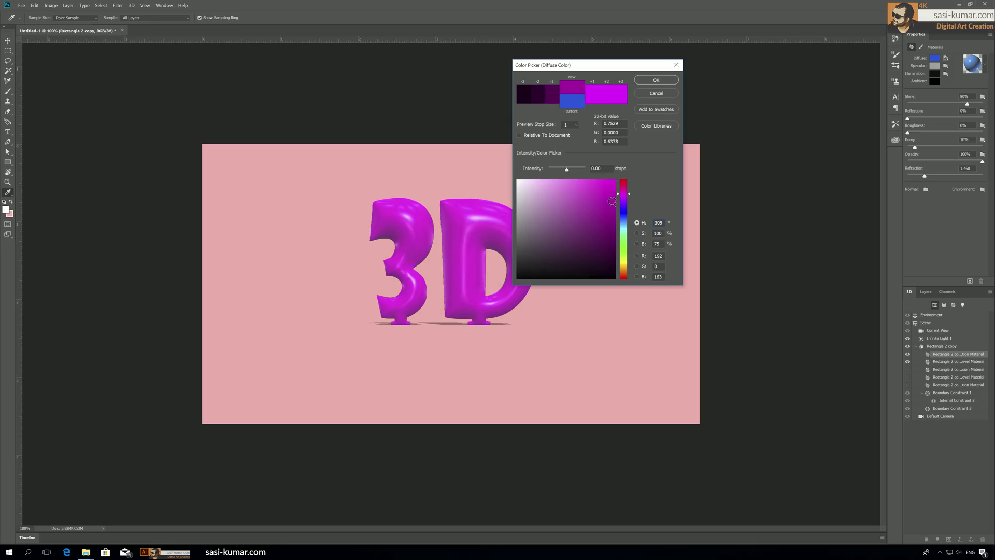
click(616, 198)
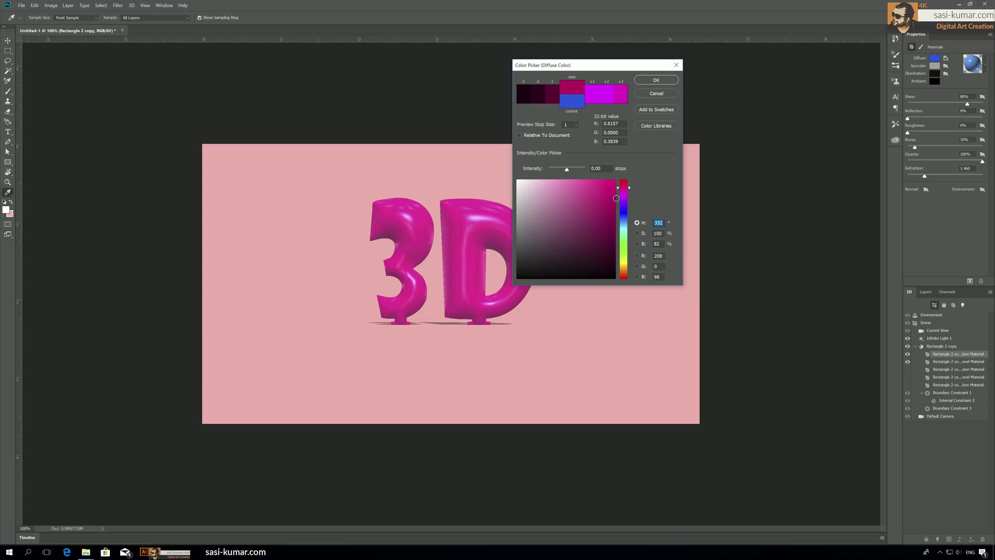
click(656, 81)
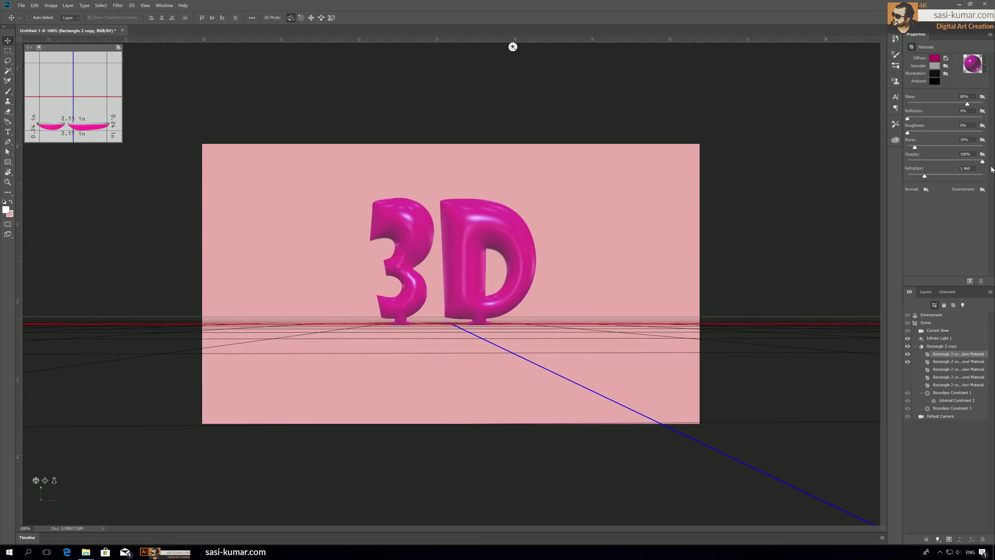
- Slide the scene camera closer and lower so the ground plane is visible
click(933, 332)
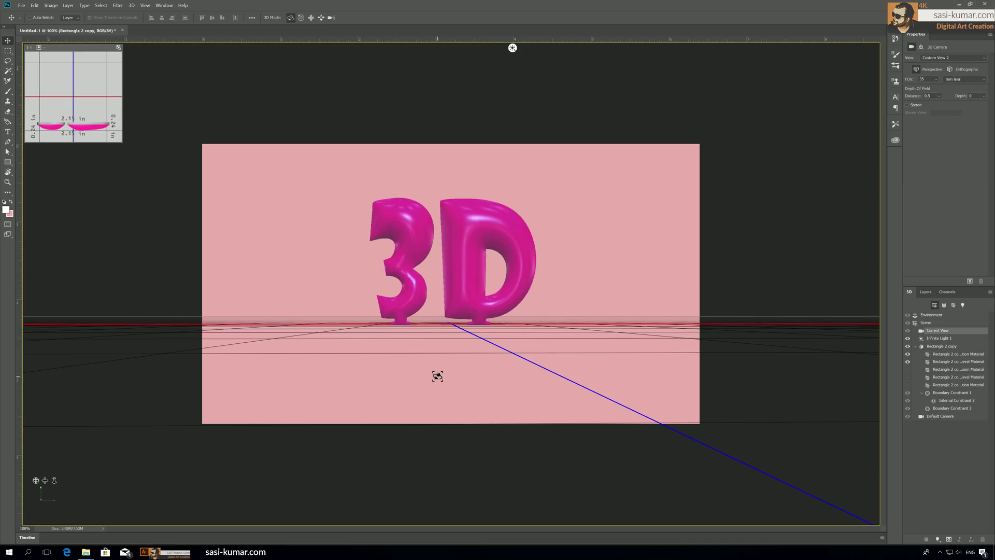
click(311, 17)
drag(456, 322, 446, 502)
- Raise the letter mesh above the ground and aim the infinite light so the shadow falls beneath
click(444, 353)
drag(446, 344, 447, 283)
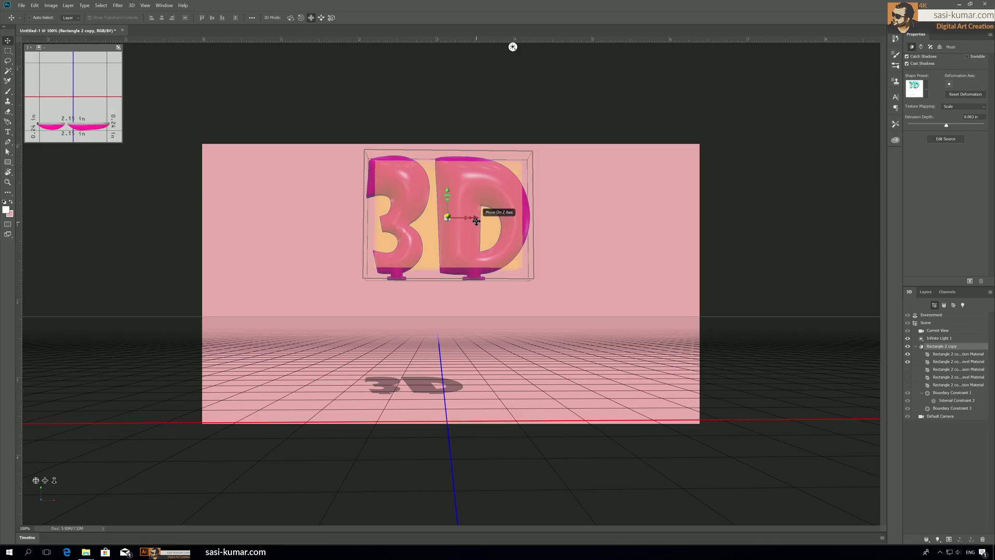
click(941, 338)
drag(473, 198, 454, 245)
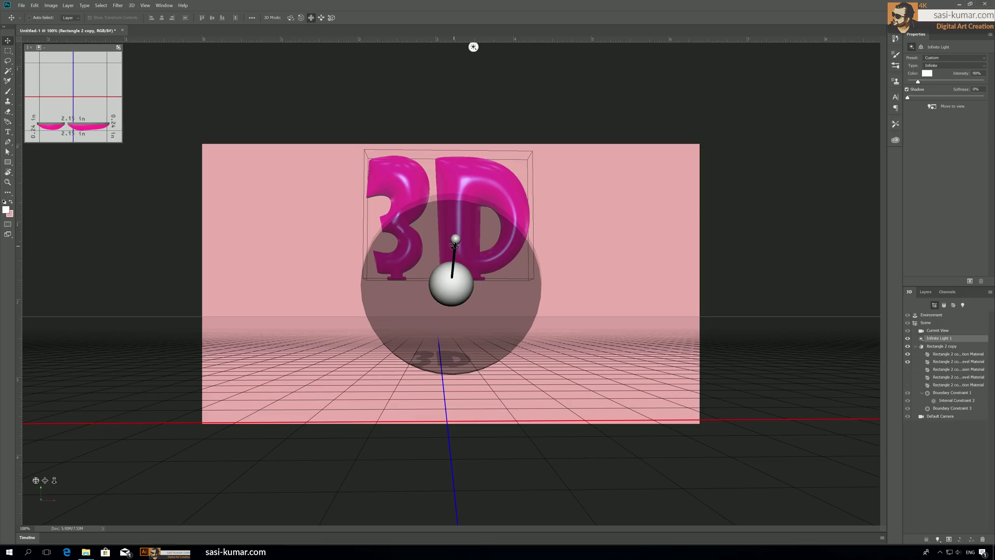
- Nudge the light, then lower the front material's shine and give it 11% reflection
drag(454, 241, 453, 240)
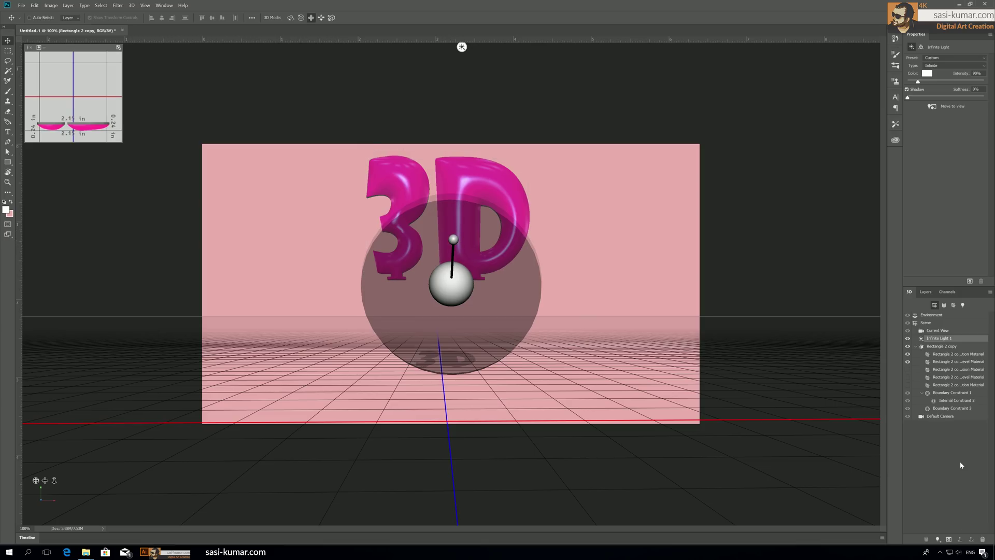
click(954, 354)
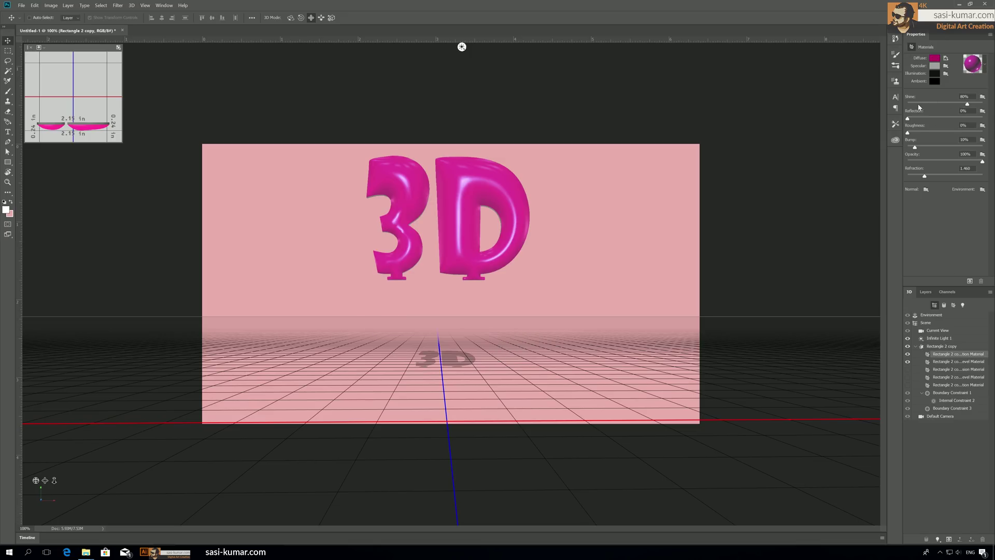
drag(967, 104, 966, 105)
drag(911, 120, 916, 116)
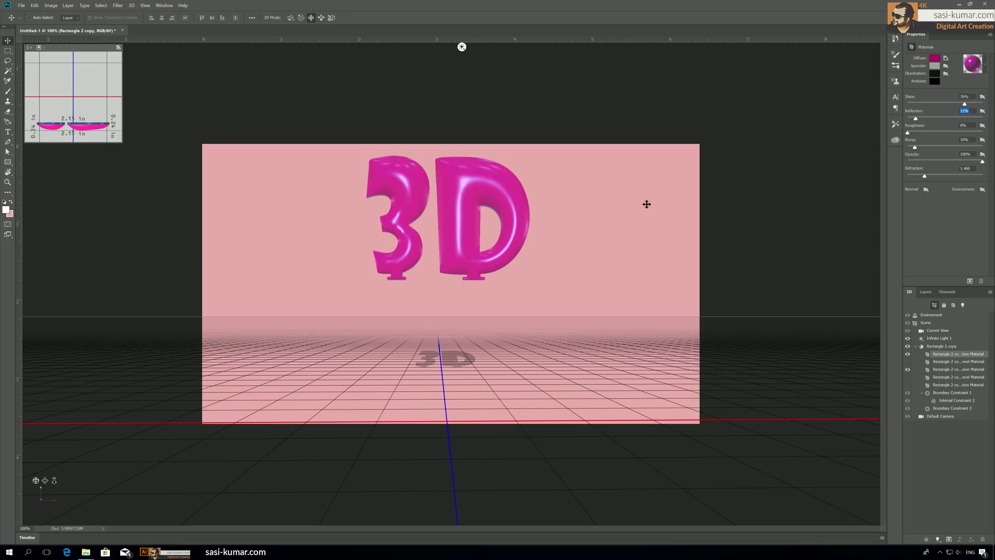
- Change the blue extrusion material's diffuse colour to magenta
click(908, 369)
click(909, 370)
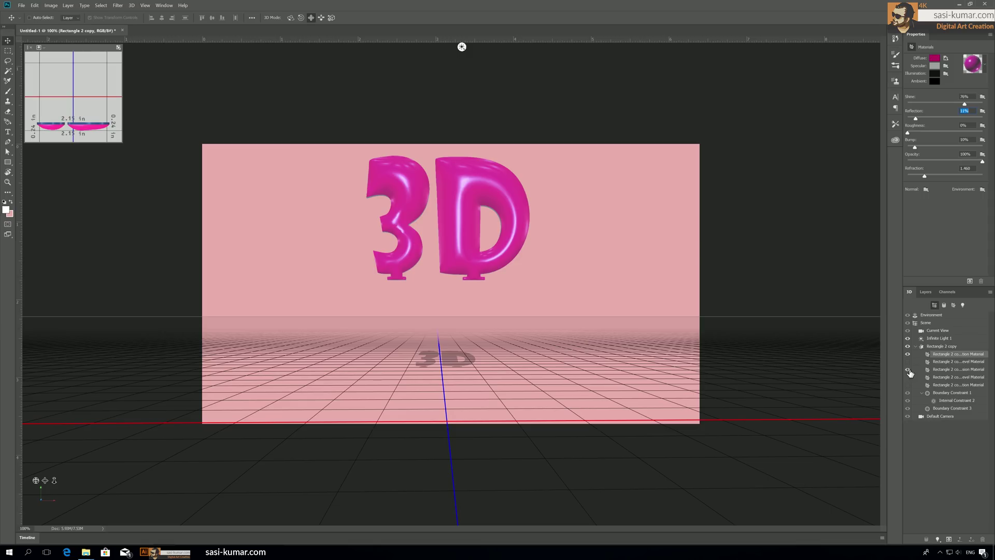
click(949, 369)
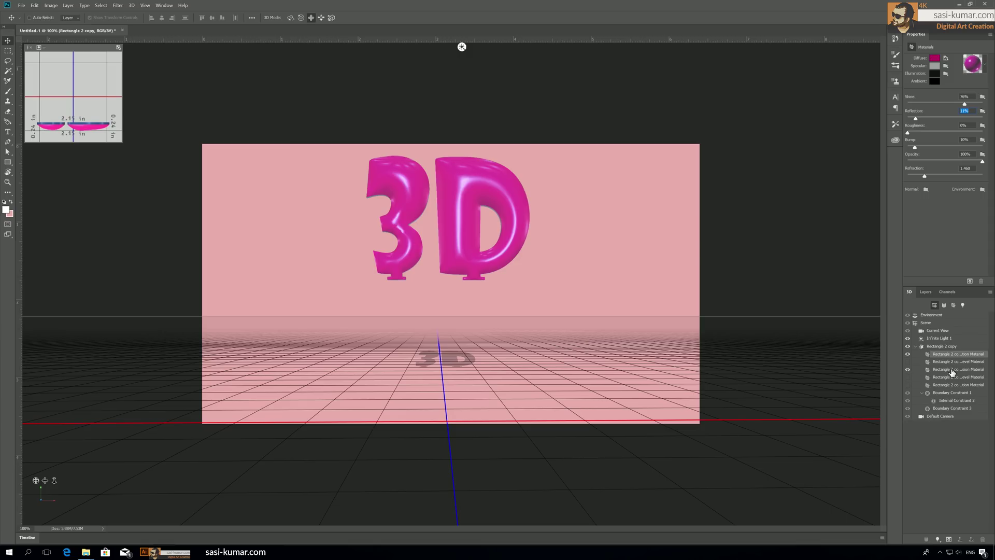
click(935, 58)
drag(624, 203, 626, 188)
click(655, 79)
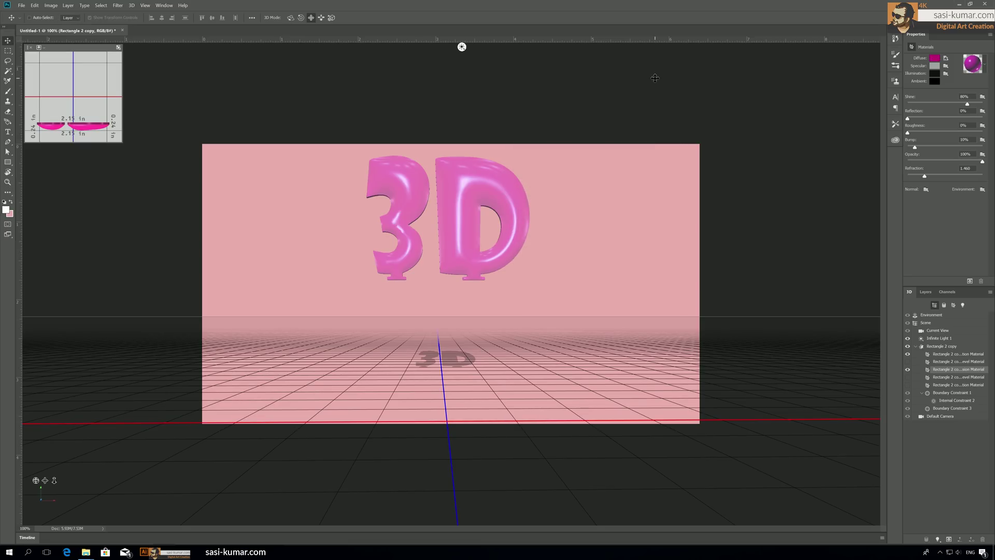
click(952, 357)
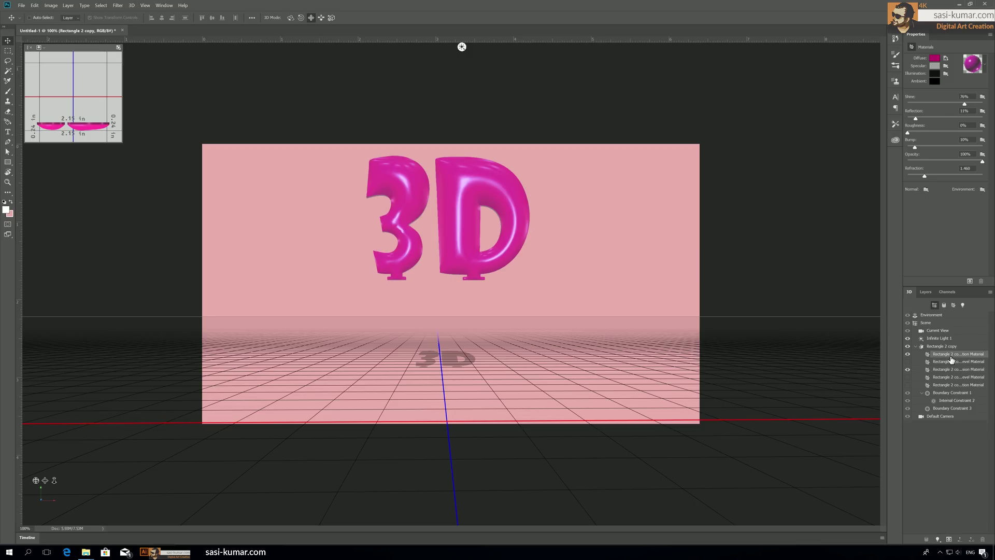
- Turn the bevel and extrusion materials back on and render the 3D scene at full quality
click(908, 378)
click(908, 362)
click(908, 369)
click(948, 540)
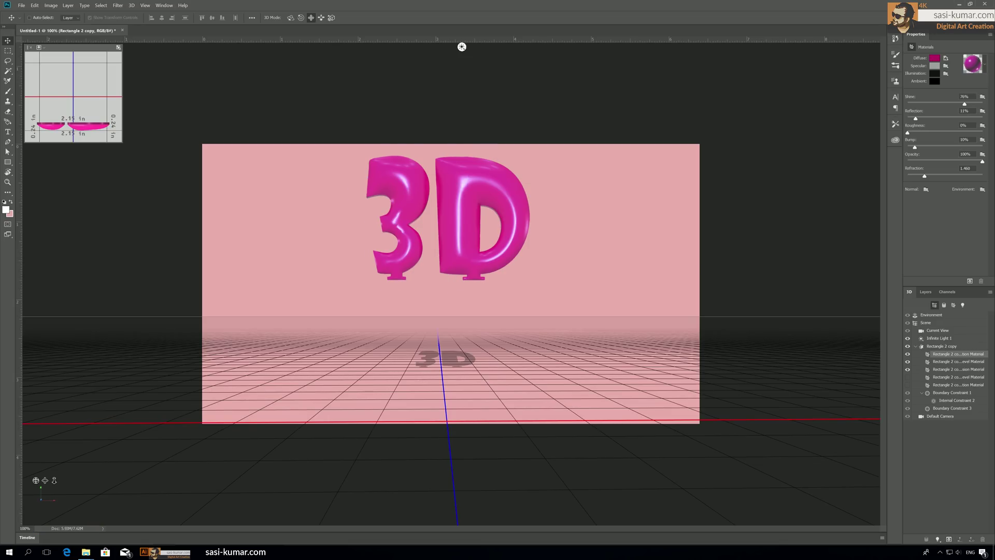
- Return to the Layers panel and select the 3D text layer Rectangle 2 copy
click(923, 293)
ctrl+click(938, 338)
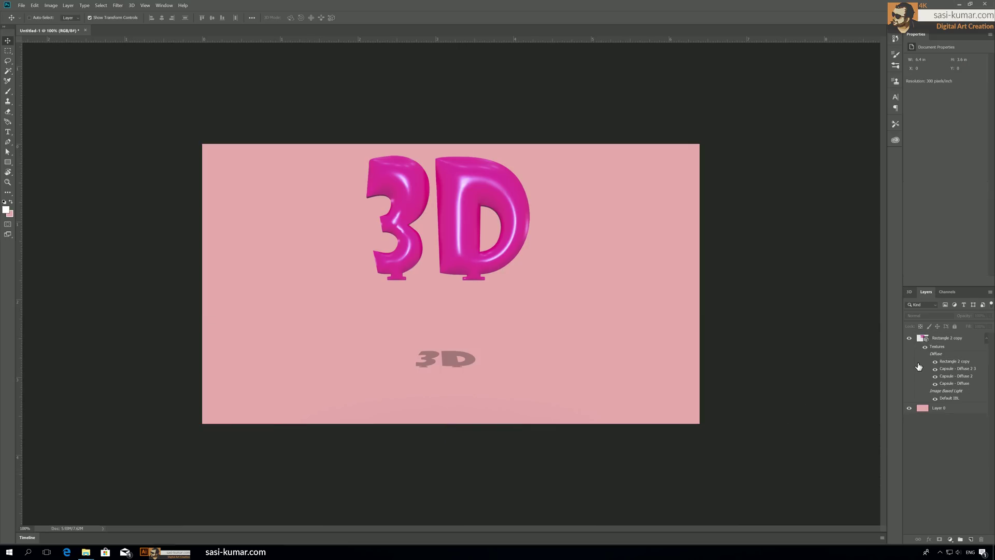
click(942, 345)
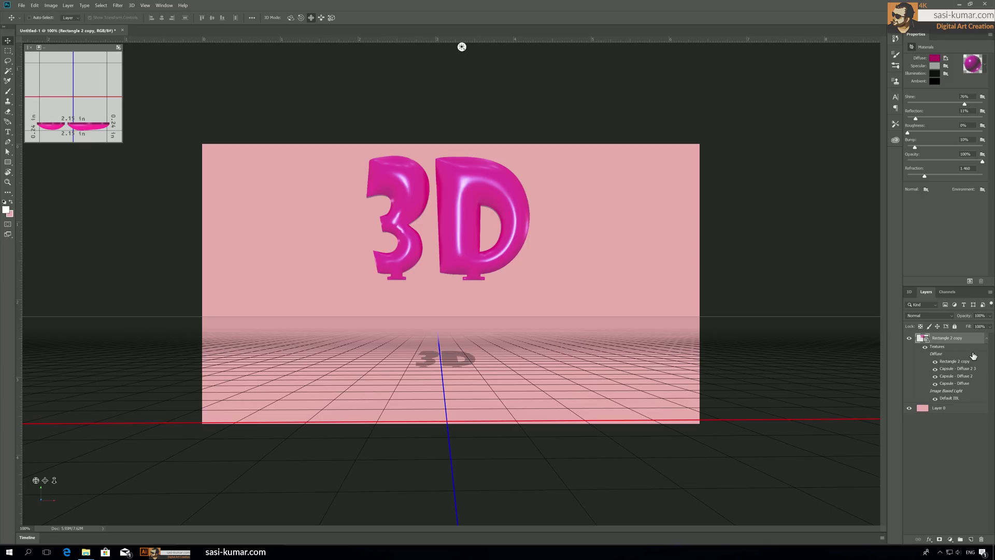
double_click(926, 341)
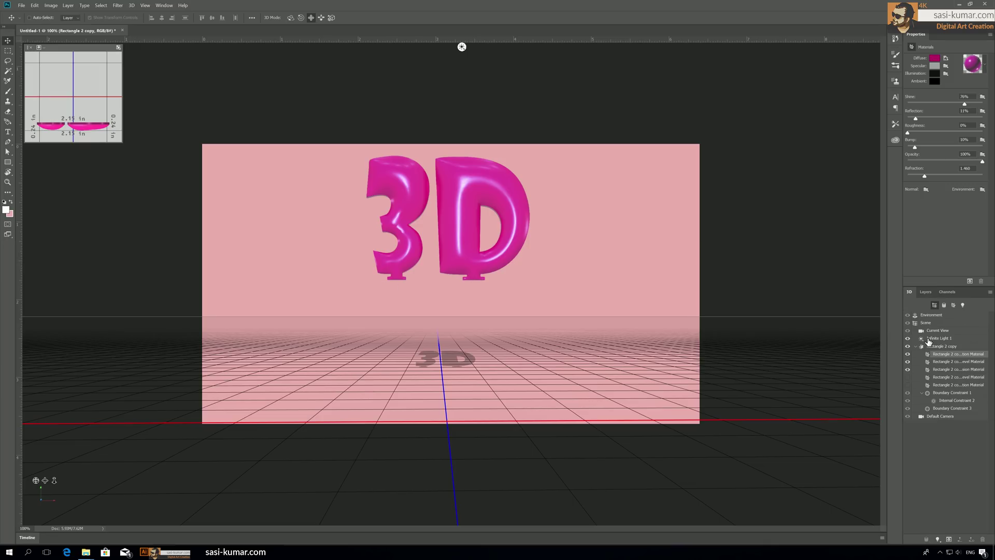
click(926, 292)
click(928, 449)
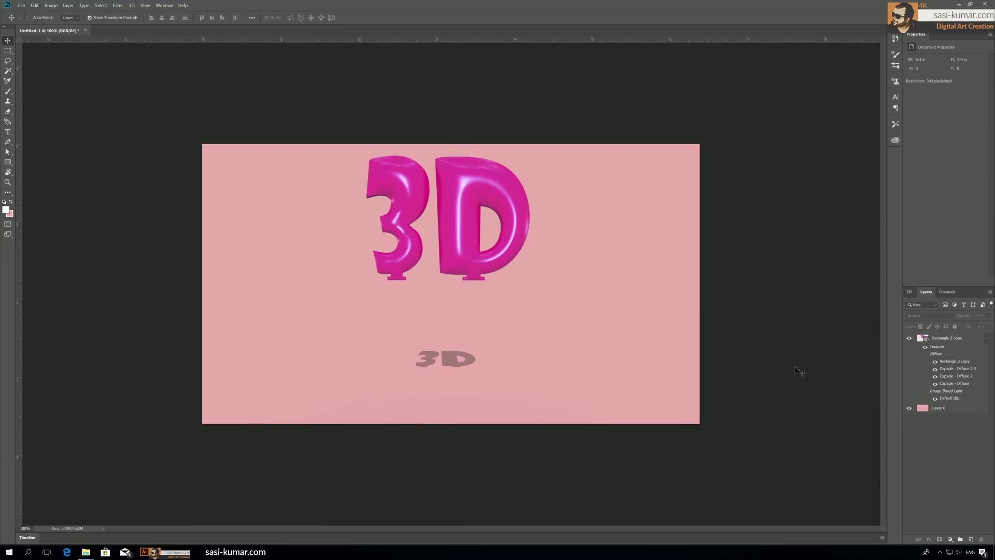
click(465, 215)
click(518, 206)
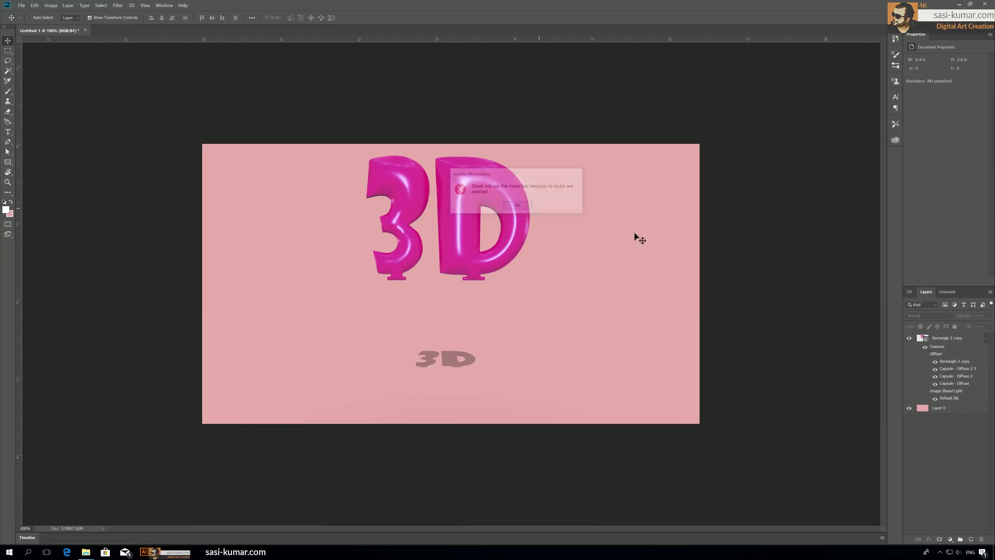
click(967, 338)
- Convert the 3D lettering layer to a smart object and nudge it slightly down on the canvas
right_click(969, 340)
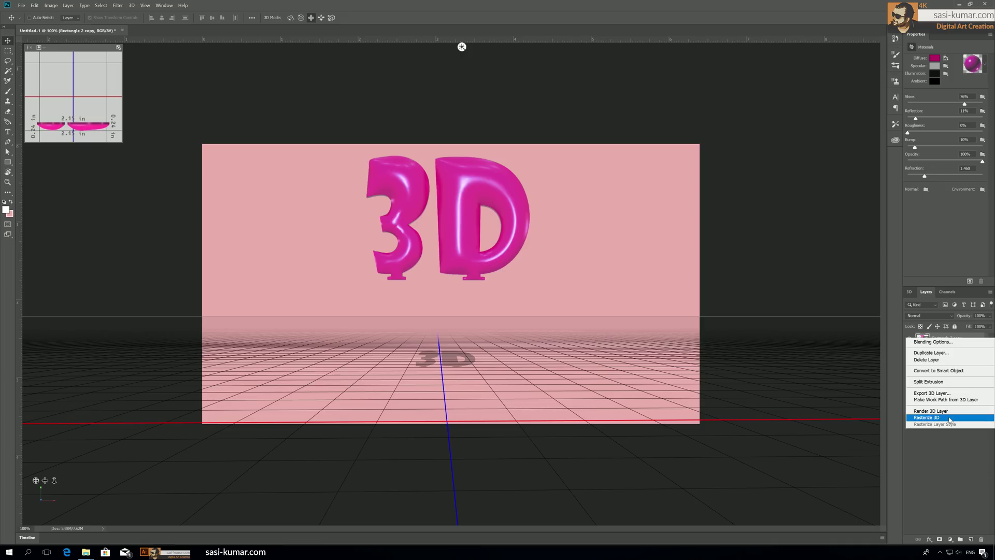
click(970, 468)
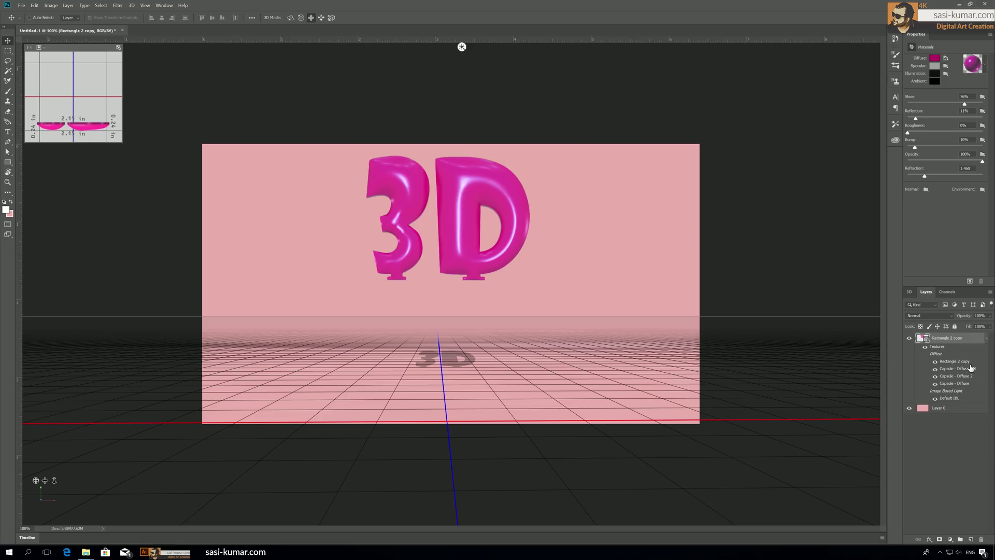
right_click(965, 337)
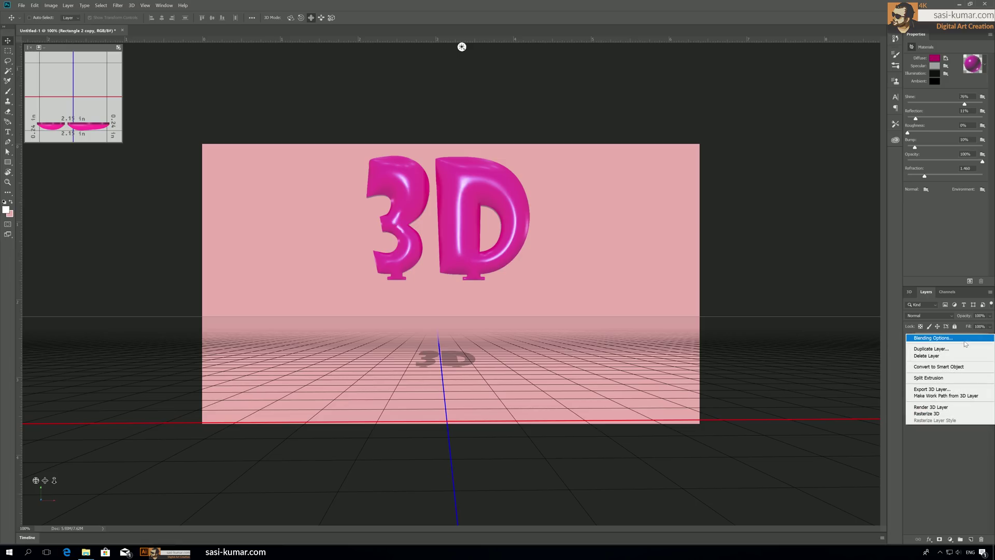
click(948, 367)
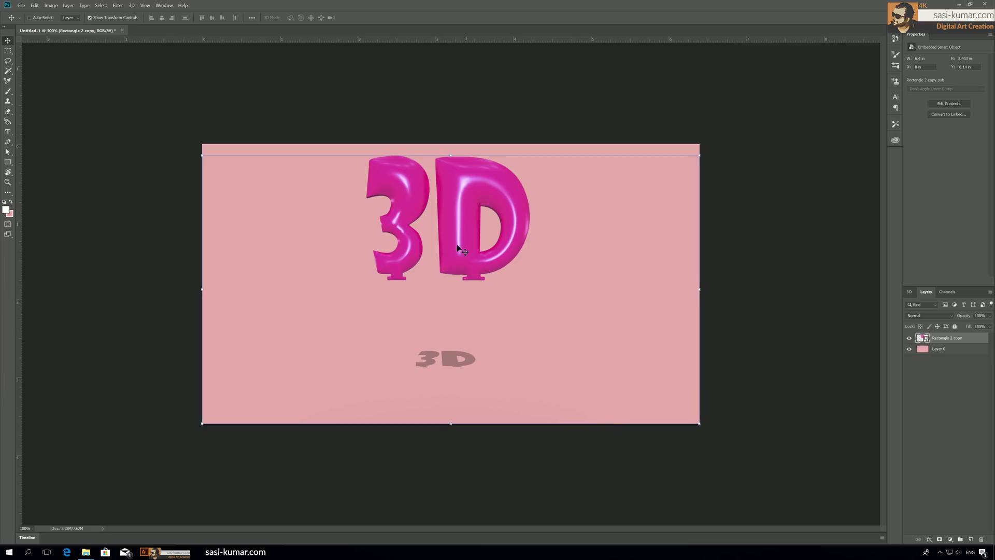
mouse_move(455, 244)
mouse_down()
mouse_move(449, 228)
mouse_move(447, 241)
mouse_move(423, 230)
mouse_move(431, 256)
mouse_move(443, 246)
mouse_move(456, 266)
mouse_move(457, 254)
mouse_up()
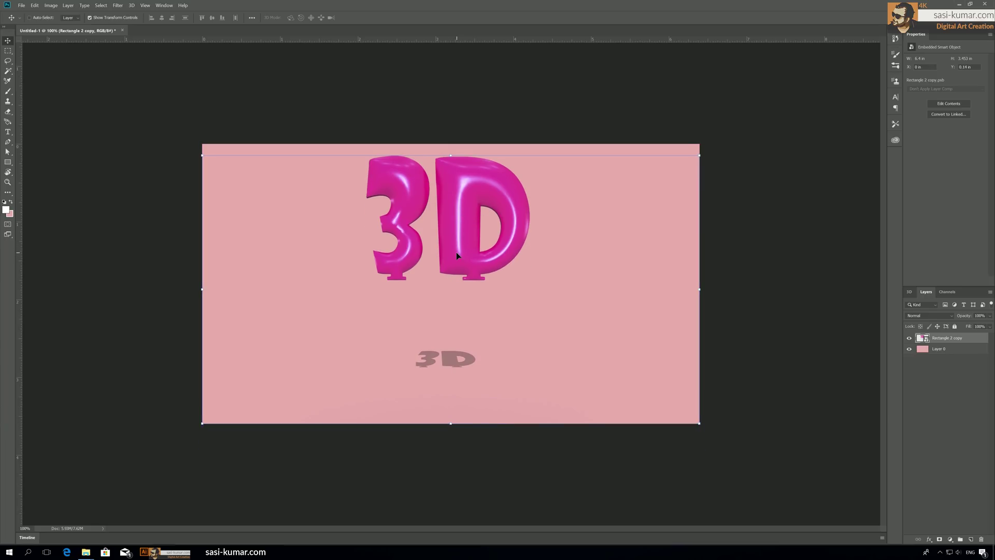